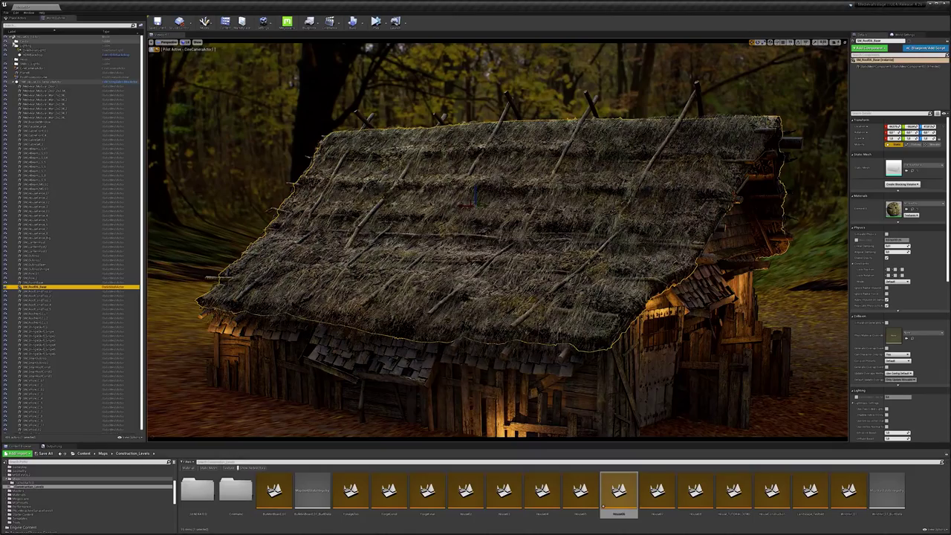
Step: Expand the roof folder in the World Outliner to reveal its meshes
{"action": "left_click", "coordinate": [14, 42]}
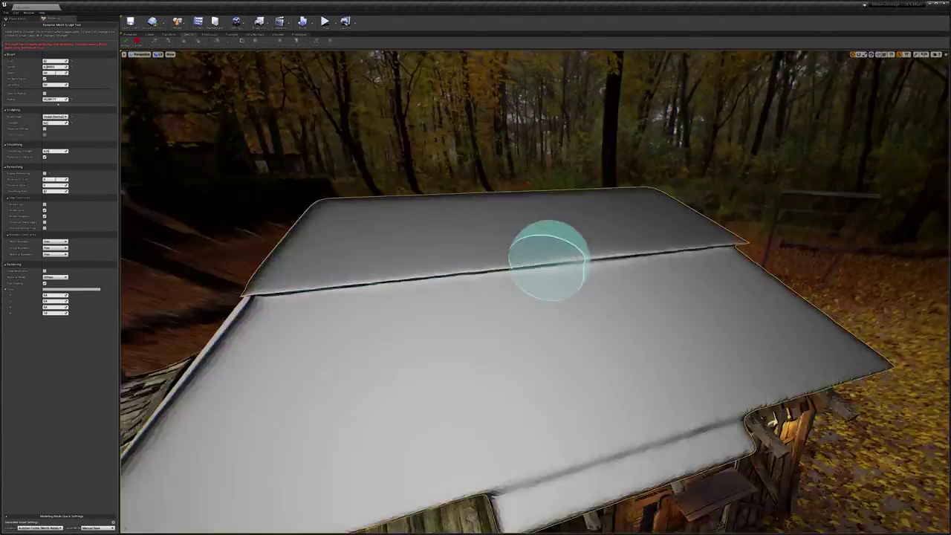
Step: Sculpt three rolled, layered ridges across the roof surface, including one along the ridge
{"action": "left_click_drag", "start_coordinate": [714, 323], "coordinate": [282, 329]}
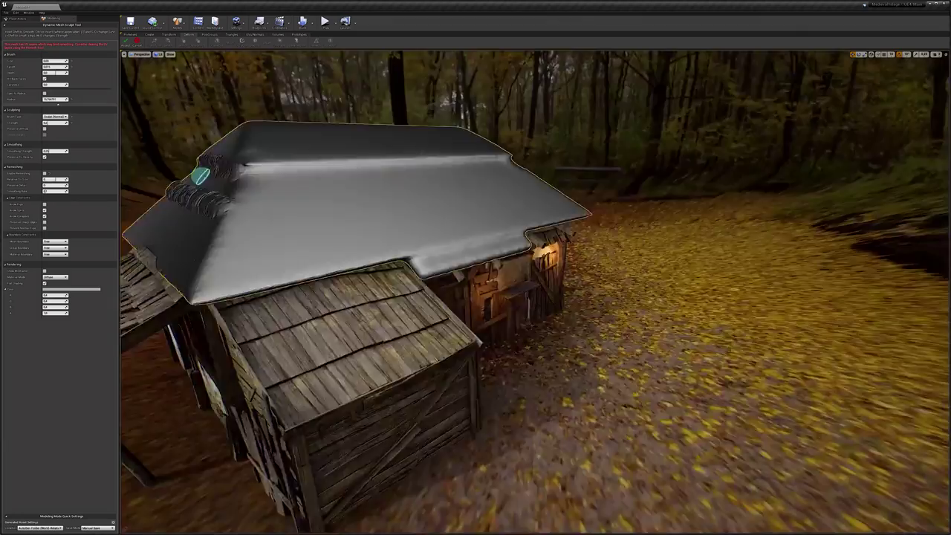
{"action": "left_click_drag", "start_coordinate": [494, 217], "coordinate": [350, 212]}
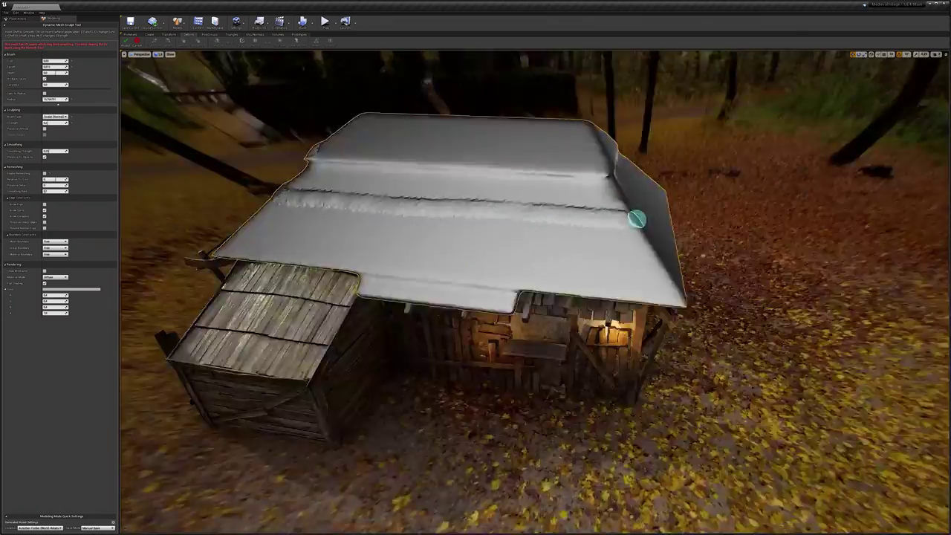
{"action": "left_click_drag", "start_coordinate": [583, 375], "coordinate": [457, 330]}
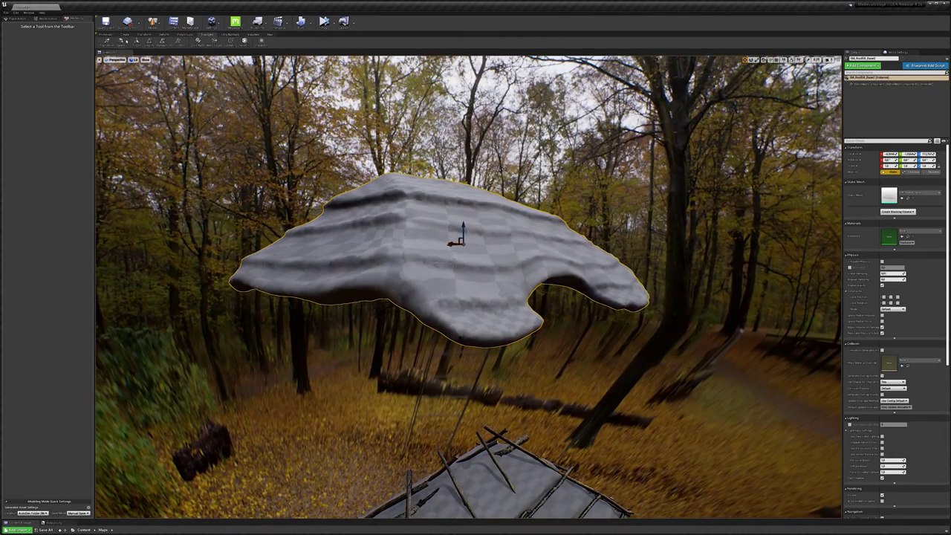
Step: Start Mesh Selection and paint-select the triangles on the roof's underside
{"action": "left_click", "coordinate": [113, 41]}
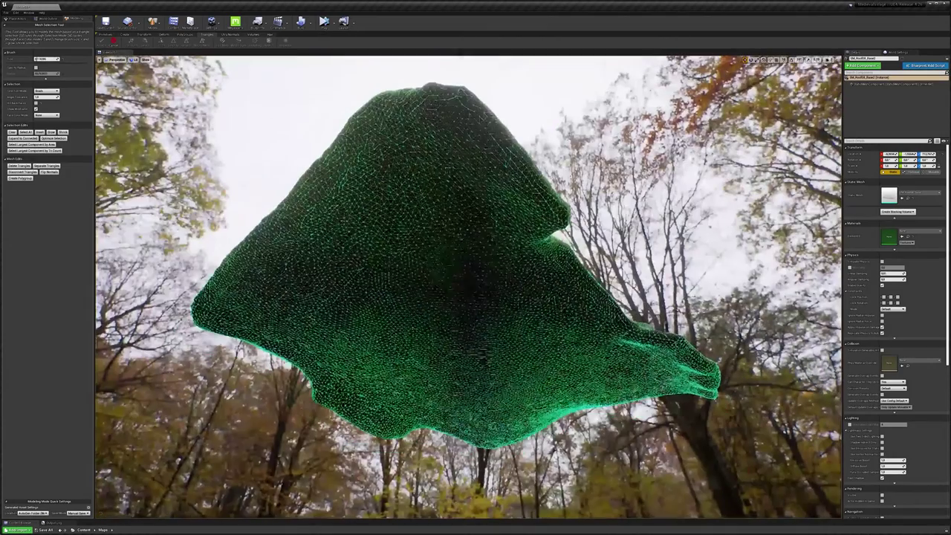
{"action": "mouse_move", "coordinate": [424, 215]}
{"action": "left_mouse_down"}
{"action": "mouse_move", "coordinate": [341, 288]}
{"action": "mouse_move", "coordinate": [373, 344]}
{"action": "mouse_move", "coordinate": [479, 406]}
{"action": "mouse_move", "coordinate": [598, 373]}
{"action": "mouse_move", "coordinate": [436, 219]}
{"action": "mouse_move", "coordinate": [521, 355]}
{"action": "mouse_move", "coordinate": [413, 307]}
{"action": "left_mouse_up"}
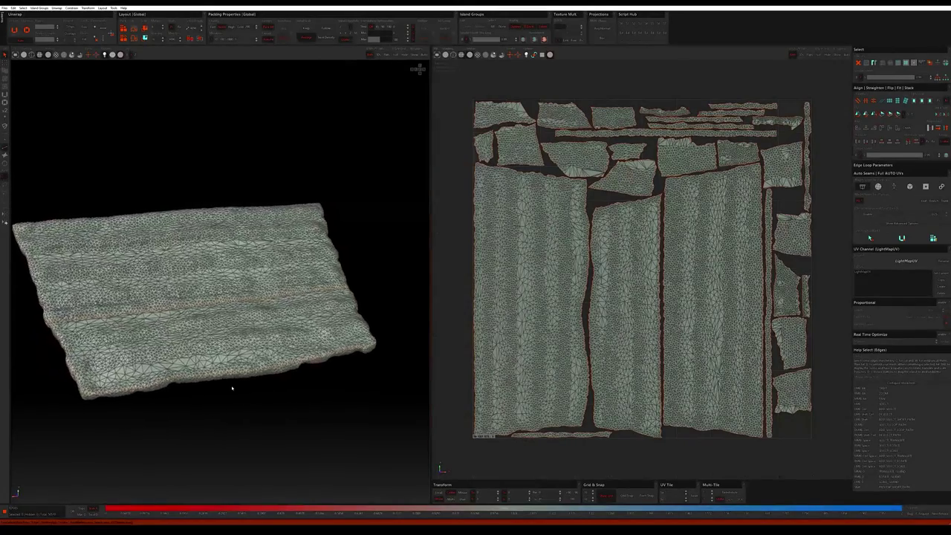
Step: Orbit the RizomUV 3D view to check the unwrapped roof from below
{"action": "middle_click_drag", "start_coordinate": [275, 386], "coordinate": [306, 384]}
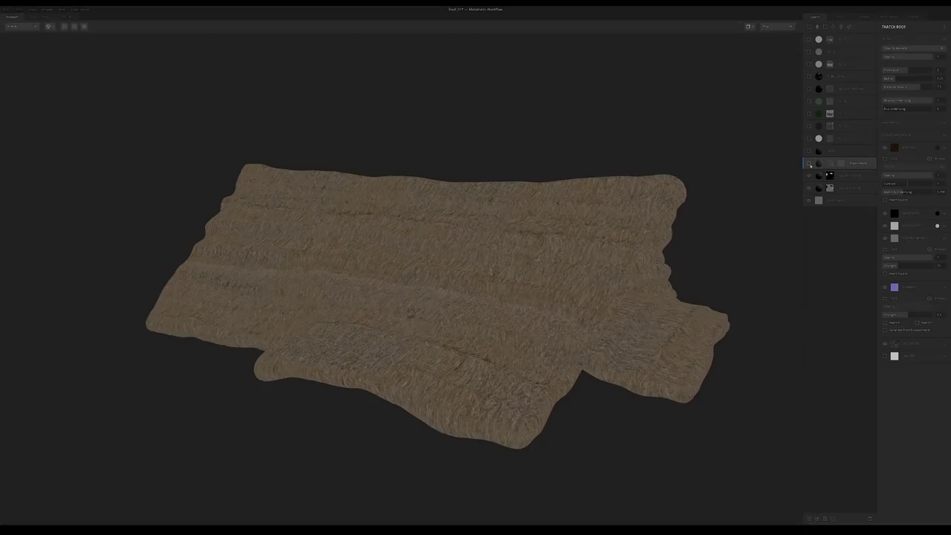
Step: Enable four thatch layers, including the clumpy displacement layer, and inspect the roof flap
{"action": "left_click", "coordinate": [809, 164]}
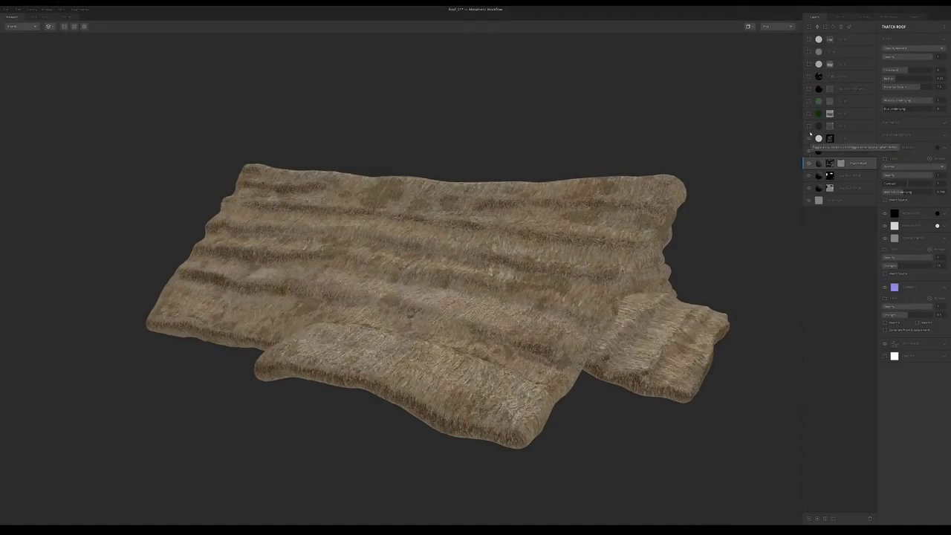
{"action": "left_click", "coordinate": [809, 77]}
{"action": "left_click", "coordinate": [809, 64]}
{"action": "left_click", "coordinate": [809, 38]}
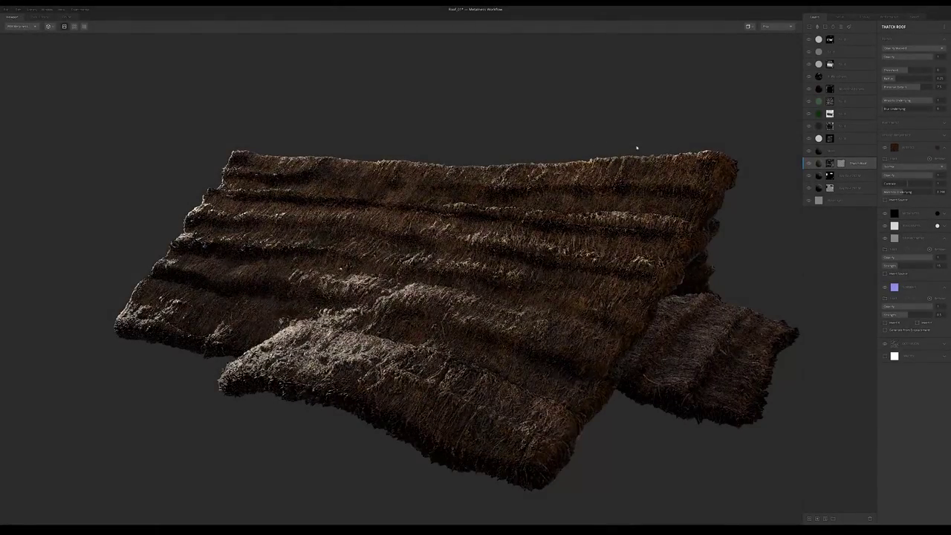
{"action": "scroll", "coordinate": [643, 137], "scroll_direction": "down", "scroll_amount": 3}
{"action": "left_click_drag", "start_coordinate": [649, 119], "coordinate": [543, 136]}
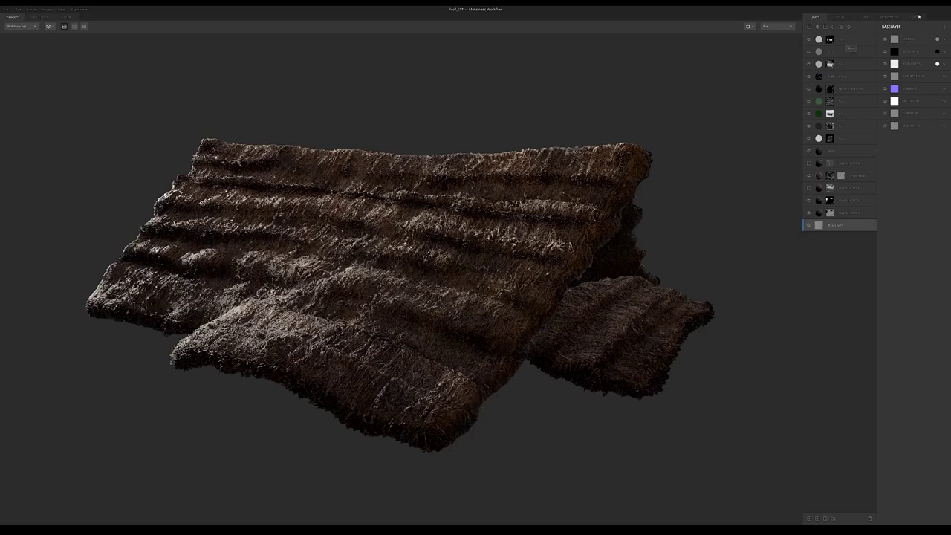
Step: Export the roof texture maps and open the displacement texture for inspection
{"action": "left_click", "coordinate": [915, 16]}
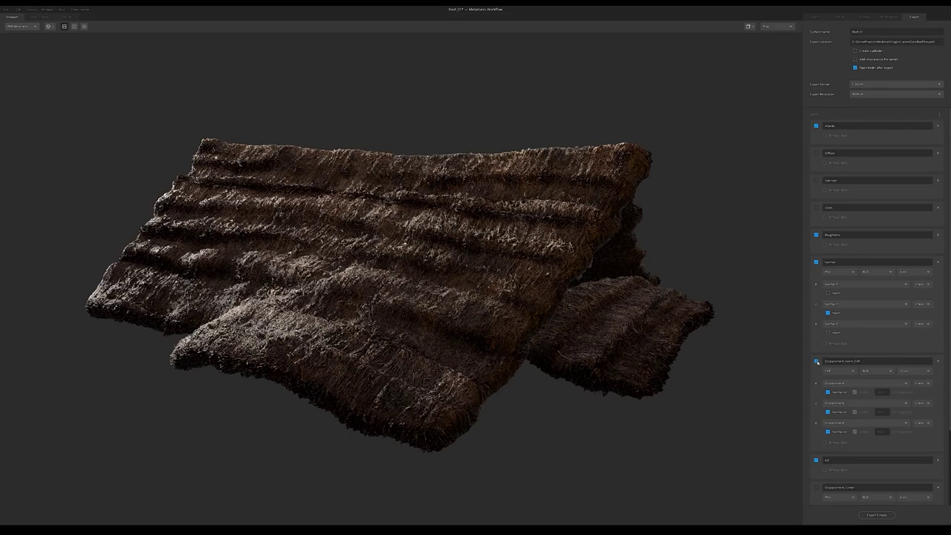
{"action": "scroll", "coordinate": [818, 365], "scroll_direction": "down", "scroll_amount": 3}
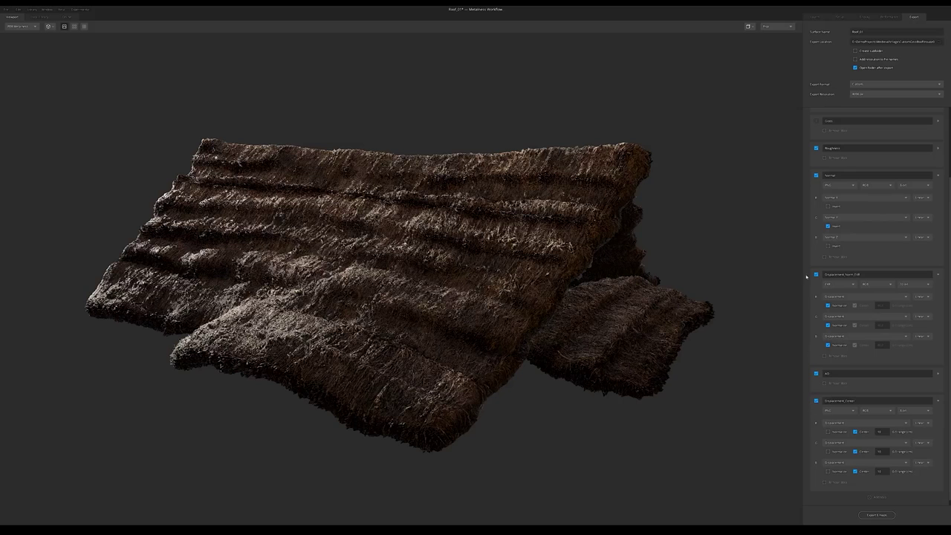
{"action": "left_click", "coordinate": [877, 515]}
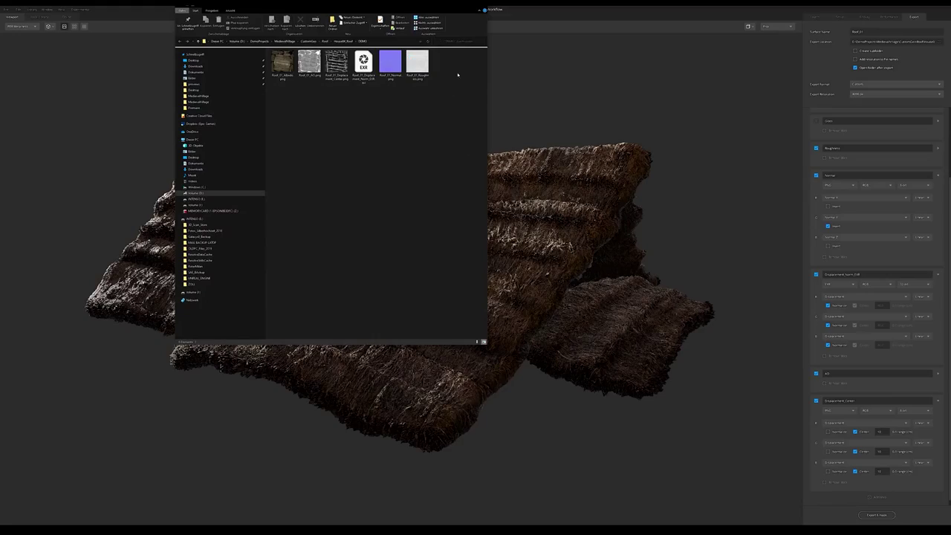
{"action": "double_click", "coordinate": [336, 64]}
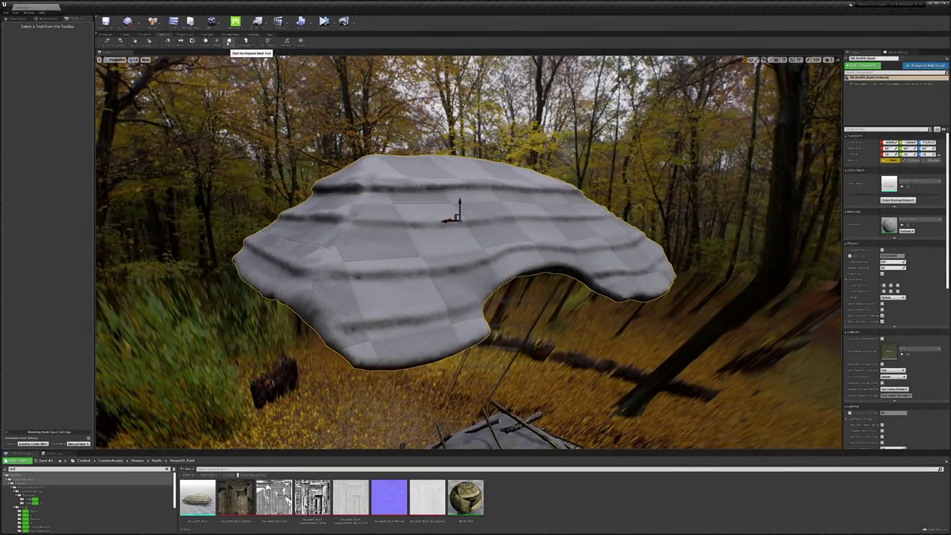
Step: Displace the roof mesh using the roof displacement texture as a Texture Map, then accept
{"action": "left_click", "coordinate": [217, 42]}
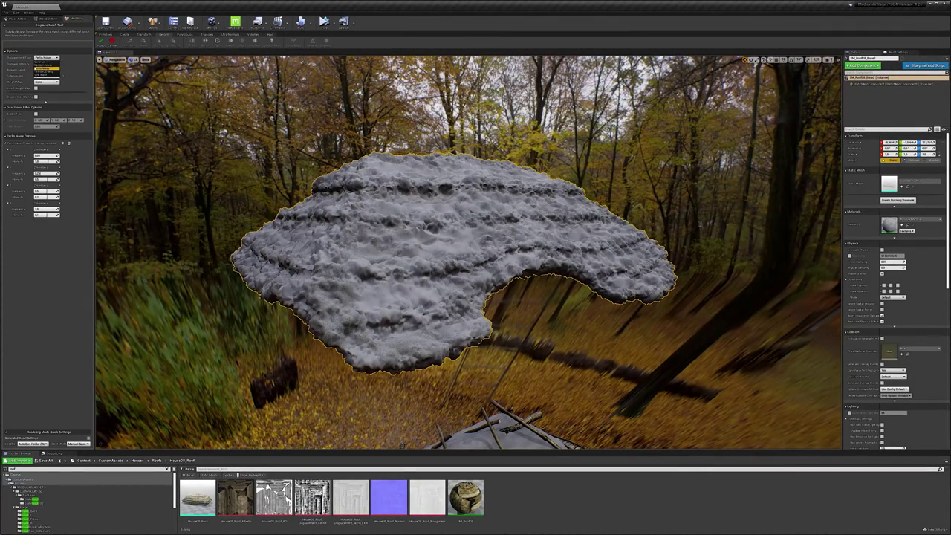
{"action": "left_click", "coordinate": [45, 70]}
{"action": "left_click_drag", "start_coordinate": [312, 498], "coordinate": [45, 152]}
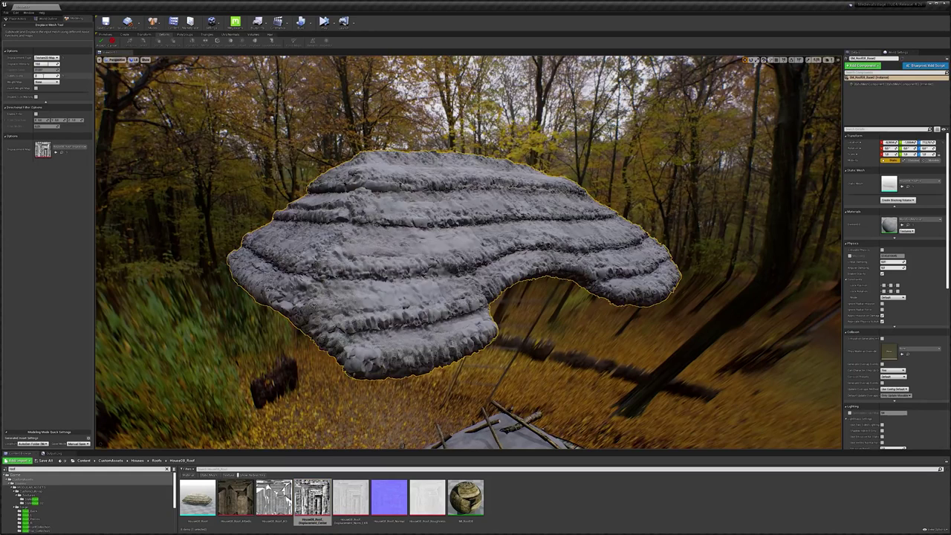
{"action": "left_click", "coordinate": [102, 43]}
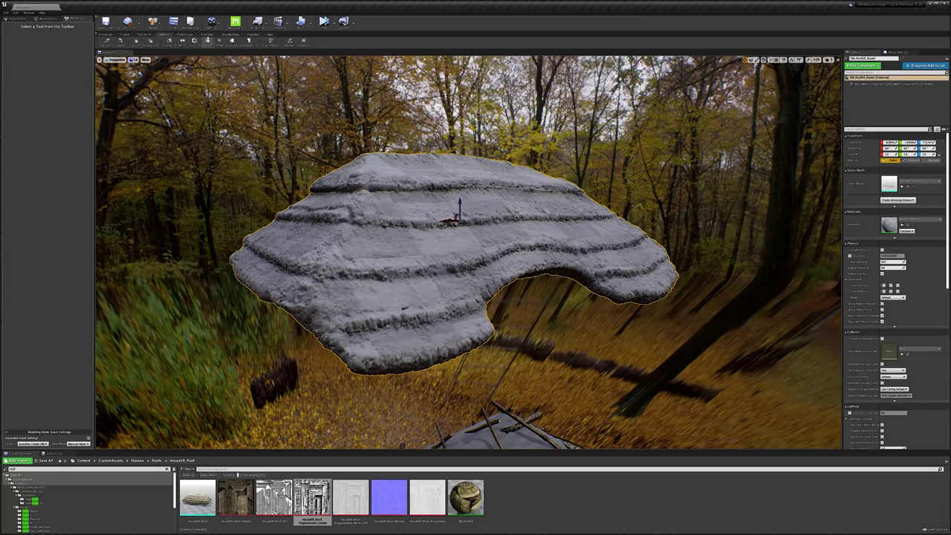
Step: Simplify the displaced roof with a different Simplifier Type and new target, then accept
{"action": "left_click", "coordinate": [148, 43]}
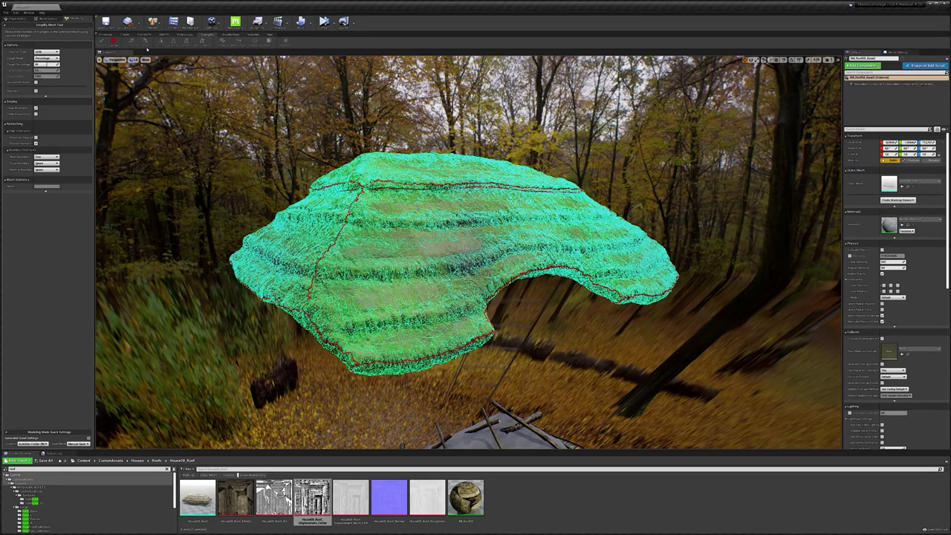
{"action": "left_click", "coordinate": [48, 51]}
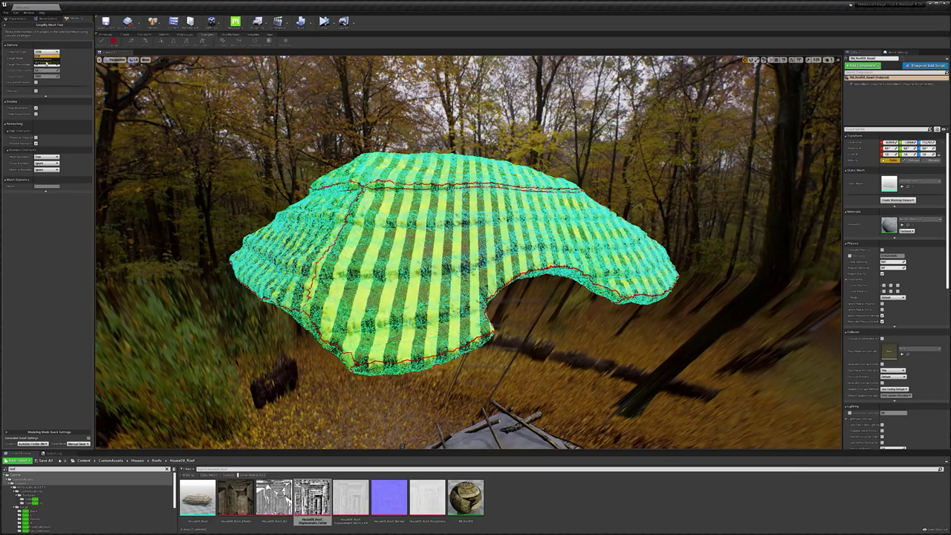
{"action": "left_click", "coordinate": [43, 63]}
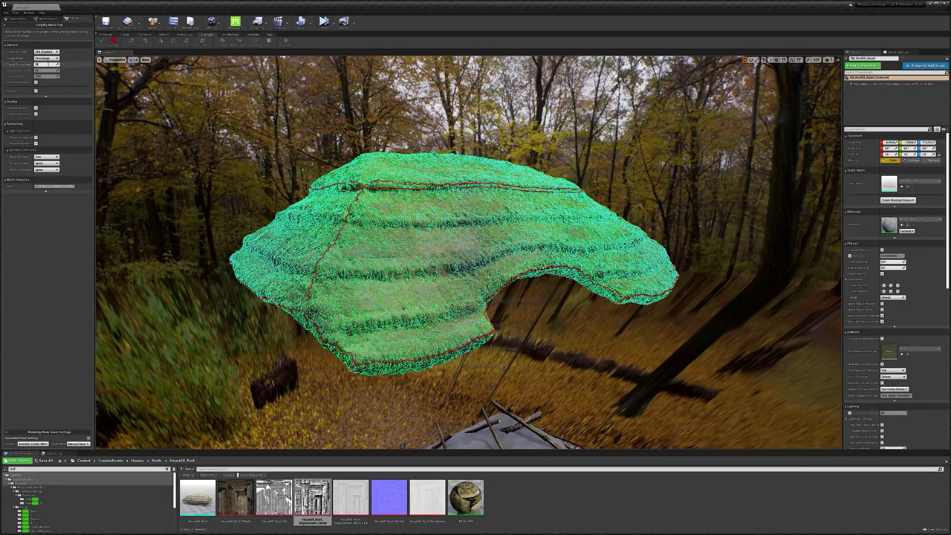
{"action": "key", "text": "Return"}
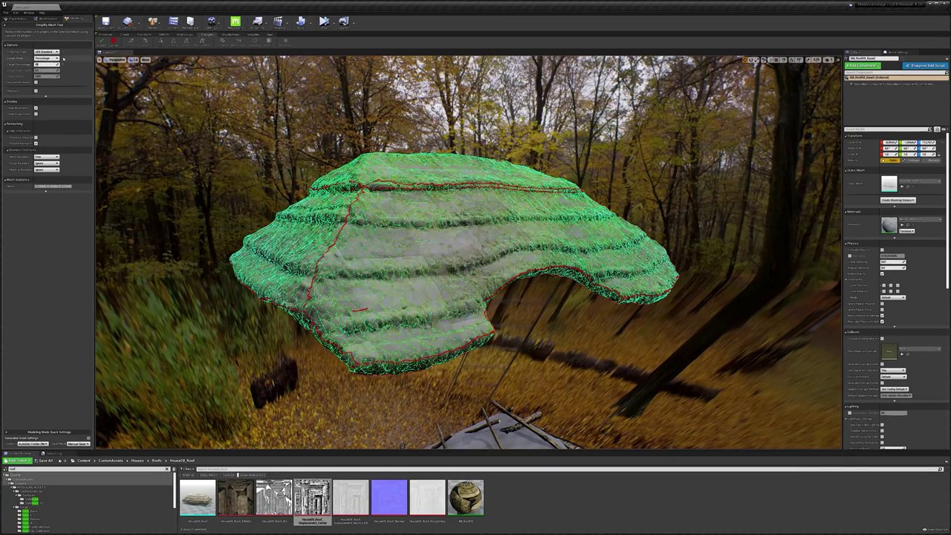
{"action": "left_click", "coordinate": [102, 43]}
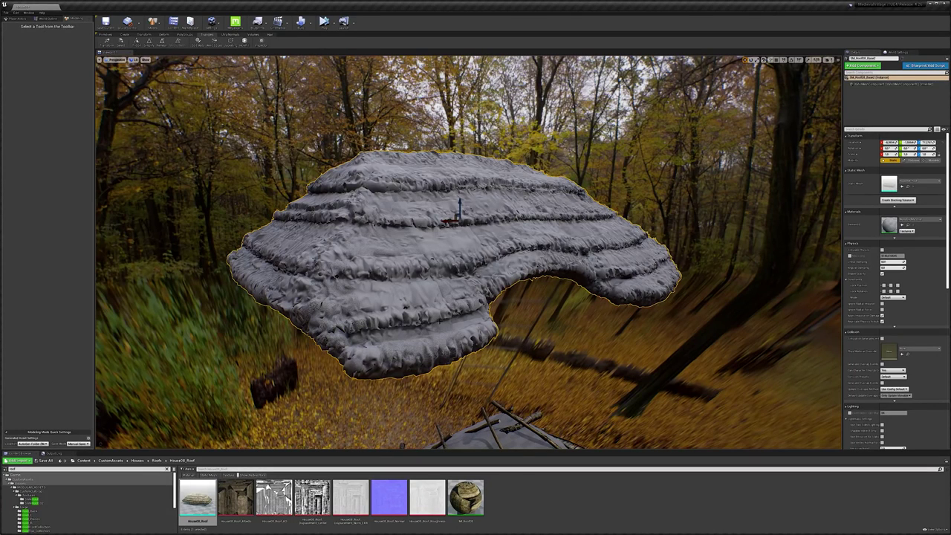
Step: Assign the thatch material to the sculpted roof and delete the old grey roof
{"action": "left_click_drag", "start_coordinate": [465, 496], "coordinate": [867, 274]}
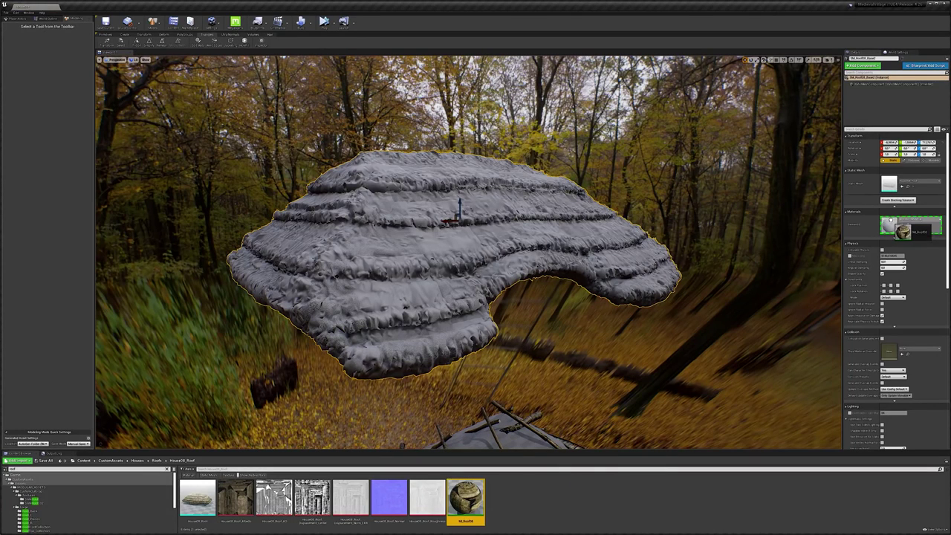
{"action": "left_click_drag", "start_coordinate": [892, 223], "coordinate": [892, 223]}
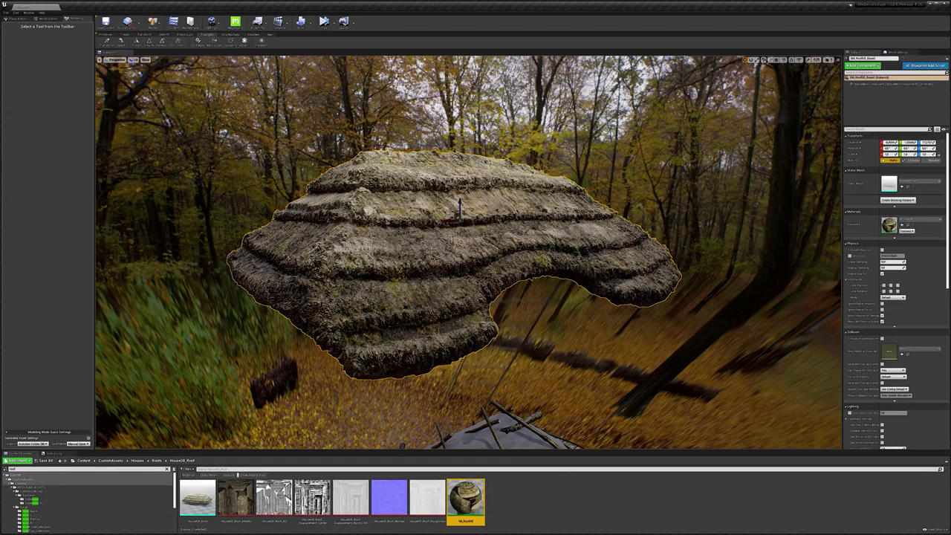
{"action": "scroll", "coordinate": [476, 252], "scroll_direction": "down", "scroll_amount": 8}
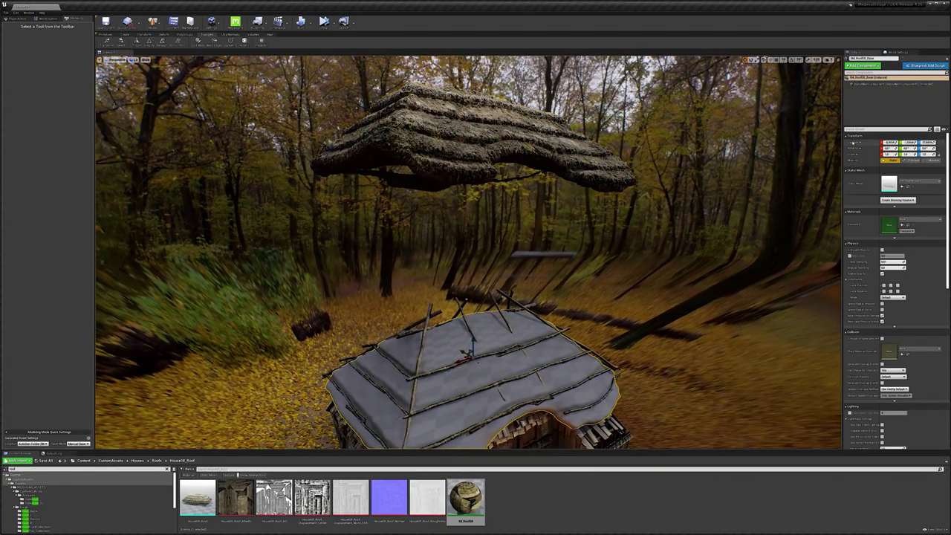
{"action": "left_click", "coordinate": [502, 287]}
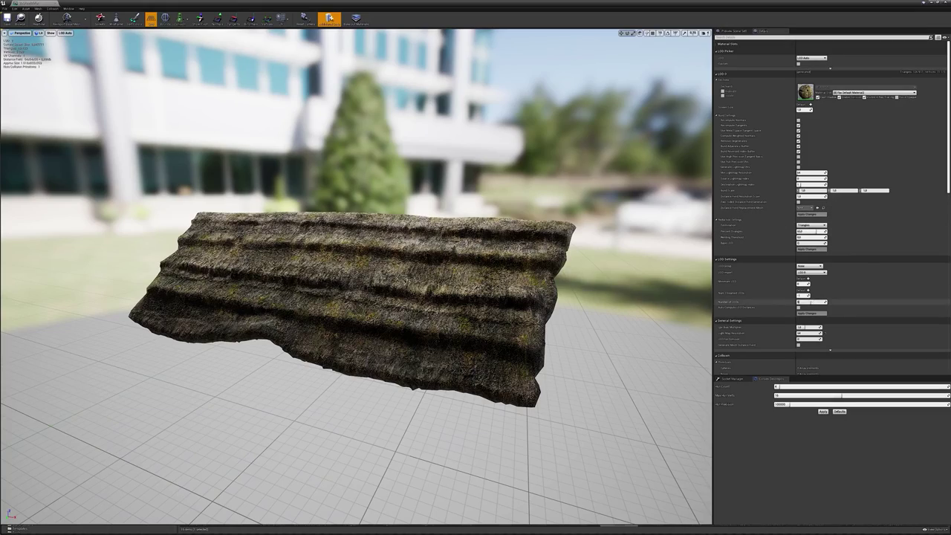
Step: Pick LOD 1 in the roof mesh's LOD Picker to show its settings
{"action": "left_click", "coordinate": [806, 74]}
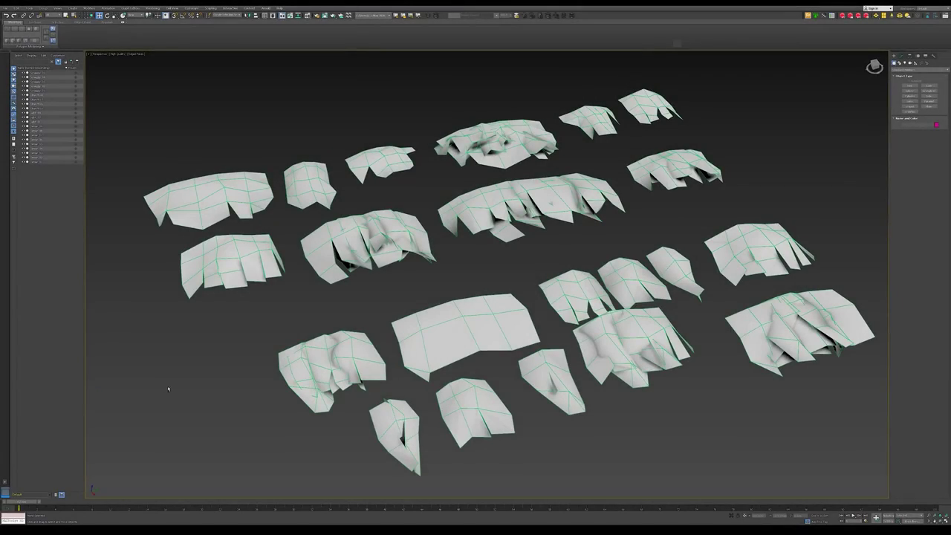
Step: View the thatch card clumps from a low angle, then open the Thatch_Cards Detail folder
{"action": "middle_click_drag", "start_coordinate": [169, 388], "coordinate": [144, 378], "text": "alt"}
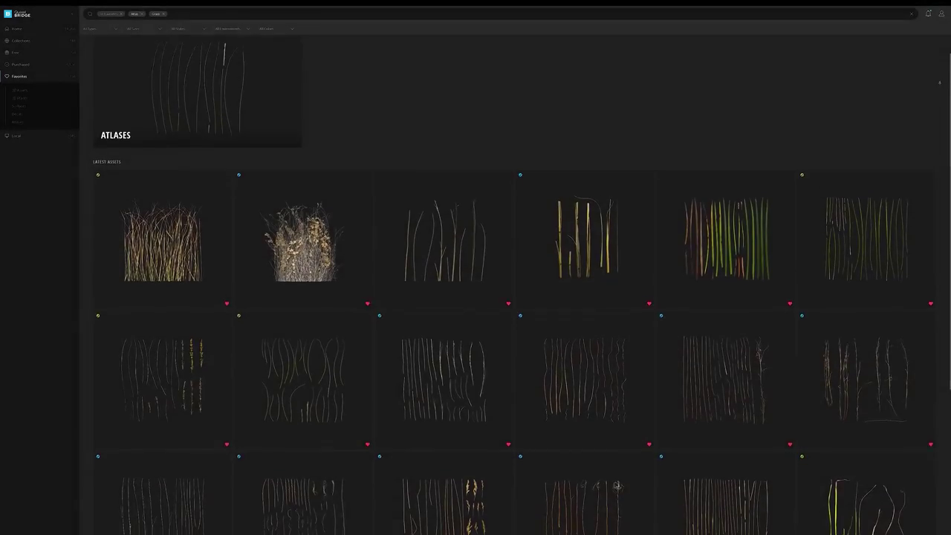
{"action": "scroll", "coordinate": [617, 439], "scroll_direction": "down", "scroll_amount": 2}
{"action": "scroll", "coordinate": [616, 438], "scroll_direction": "down", "scroll_amount": 3}
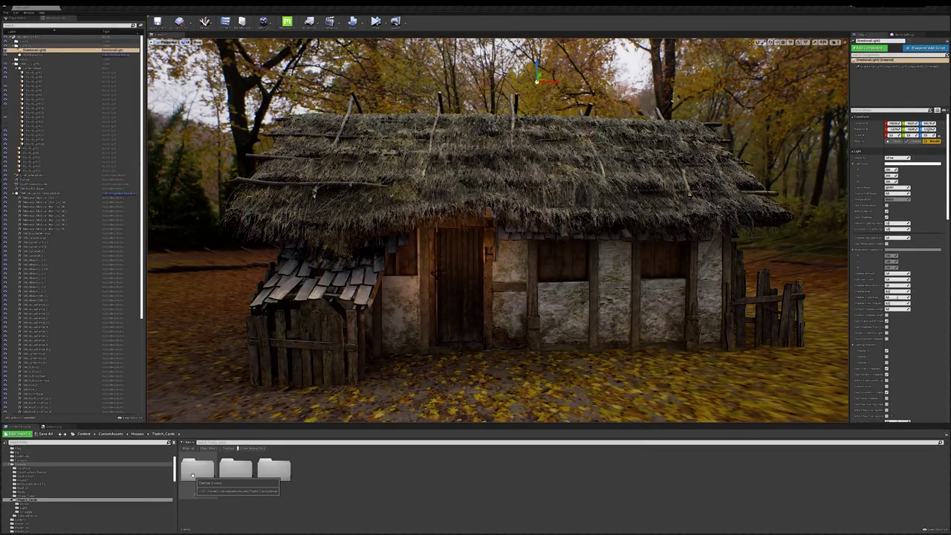
{"action": "double_click", "coordinate": [188, 469]}
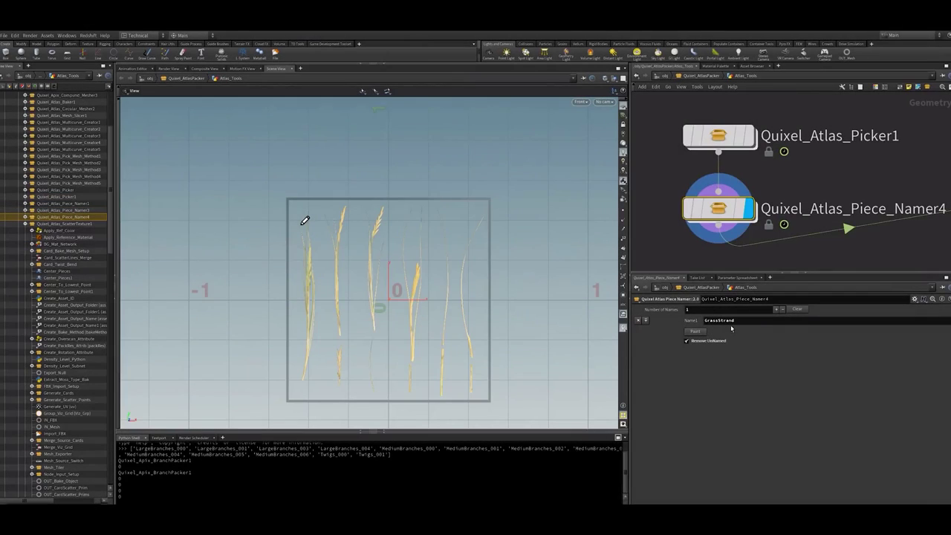
Step: Label the painted strands GrassStrand with Piece Namer and display the ScatterTexture thatch card atlas
{"action": "left_click", "coordinate": [699, 334]}
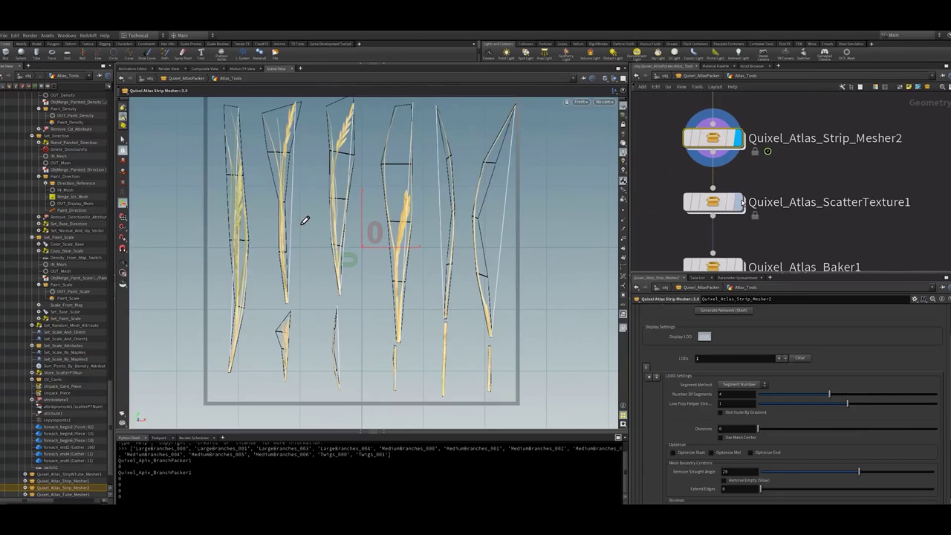
{"action": "left_click", "coordinate": [714, 205]}
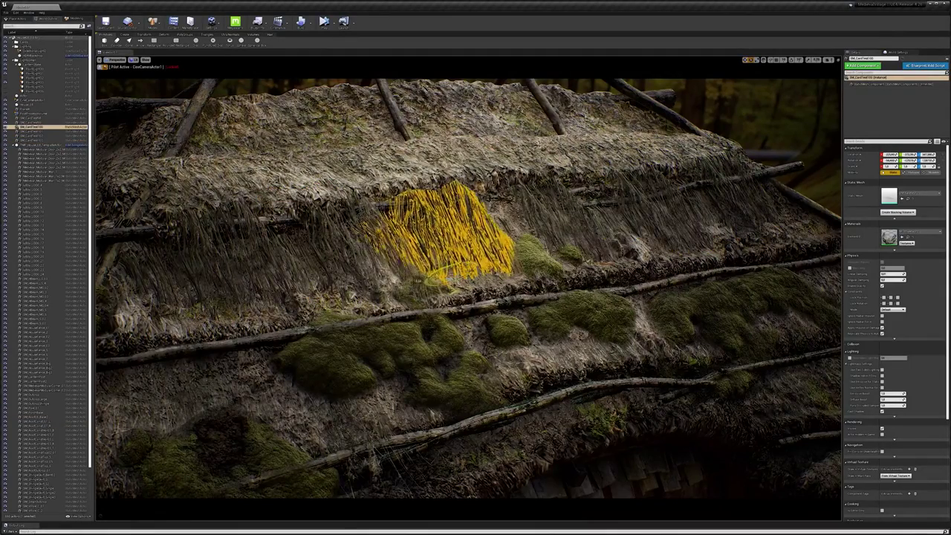
{"action": "left_click", "coordinate": [41, 118]}
{"action": "left_click", "coordinate": [41, 140], "text": "shift"}
{"action": "left_click", "coordinate": [40, 145]}
{"action": "left_click", "coordinate": [41, 168], "text": "shift"}
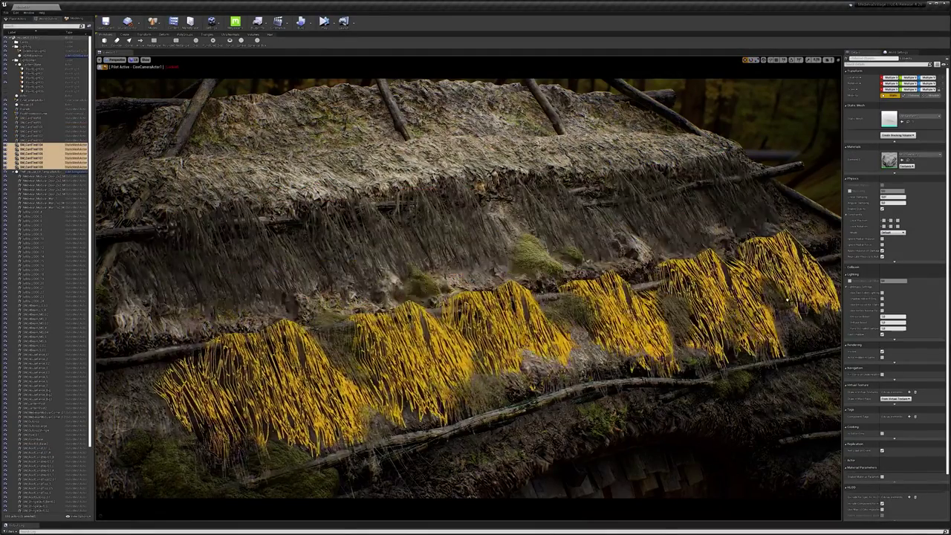
{"action": "left_click", "coordinate": [40, 173]}
{"action": "left_click", "coordinate": [41, 192], "text": "shift"}
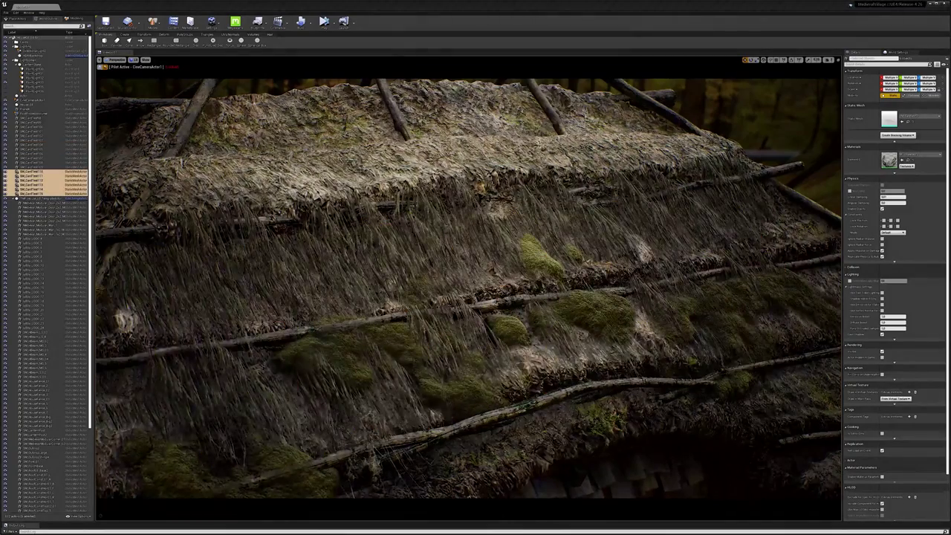
{"action": "left_click", "coordinate": [40, 197]}
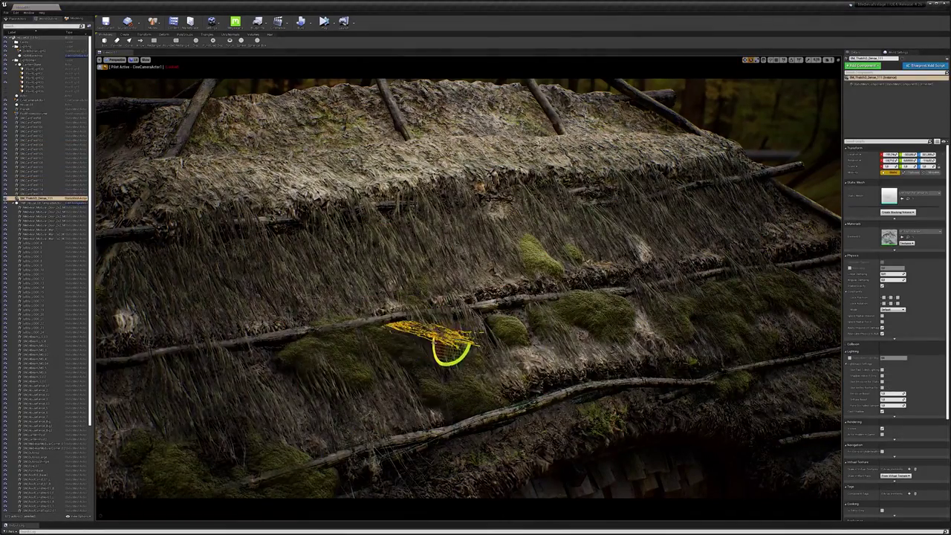
{"action": "key", "text": "Down"}
{"action": "key", "text": "Down"}
{"action": "key", "text": "Down"}
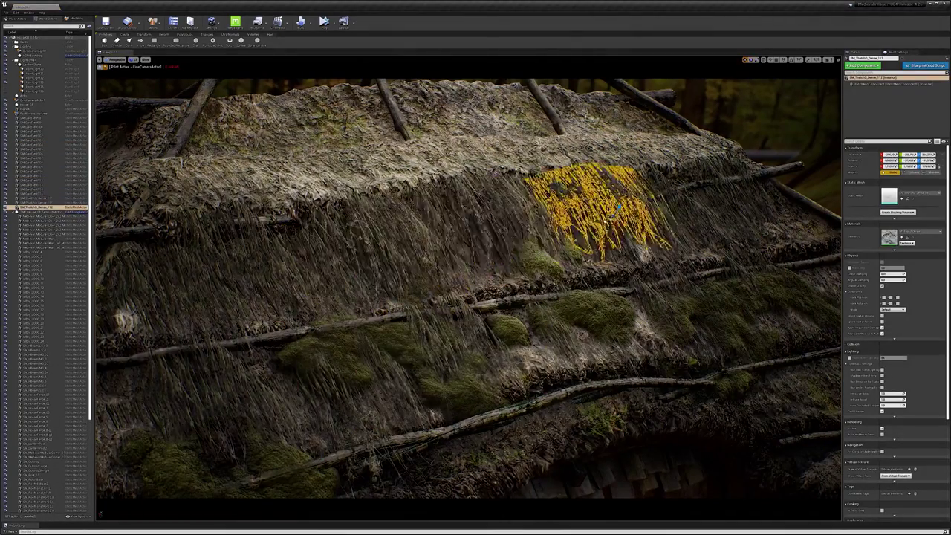
{"action": "key", "text": "Down"}
{"action": "key", "text": "Down"}
{"action": "key", "text": "Down"}
{"action": "key", "text": "Down"}
{"action": "key", "text": "Down"}
{"action": "key", "text": "Down"}
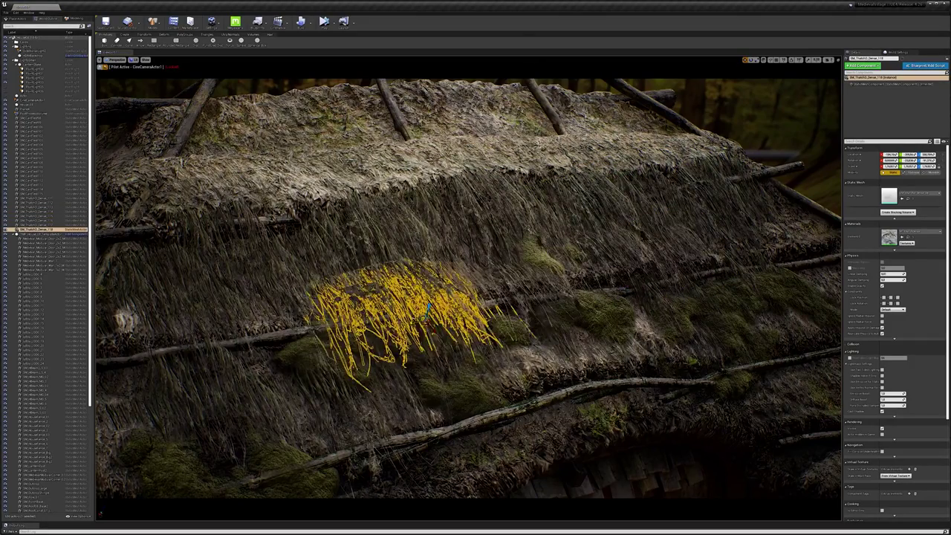
{"action": "key", "text": "Down"}
{"action": "key", "text": "Down"}
{"action": "key", "text": "Down"}
{"action": "key", "text": "Down"}
{"action": "key", "text": "Down"}
{"action": "key", "text": "Down"}
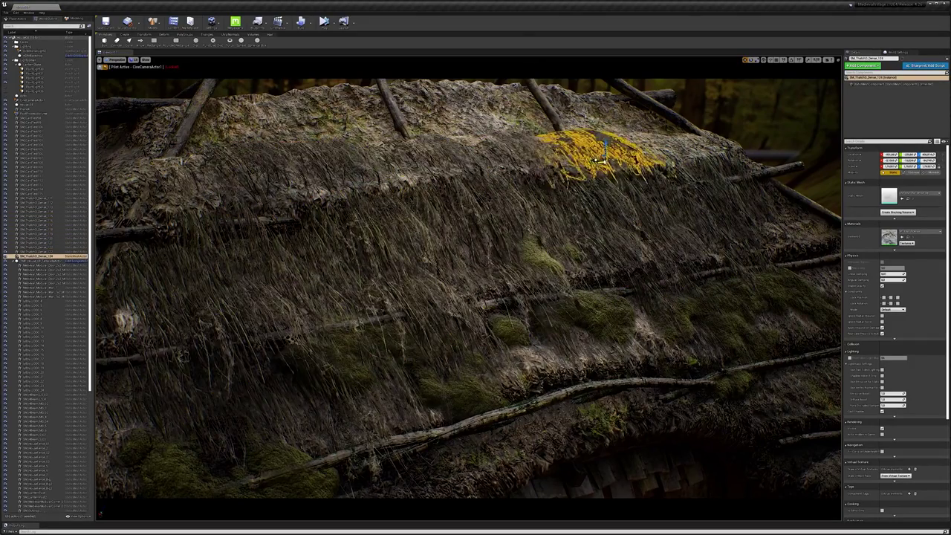
{"action": "key", "text": "shift+Down"}
{"action": "key", "text": "shift+Down"}
{"action": "key", "text": "shift+Down"}
{"action": "key", "text": "shift+Down"}
{"action": "key", "text": "shift+Down"}
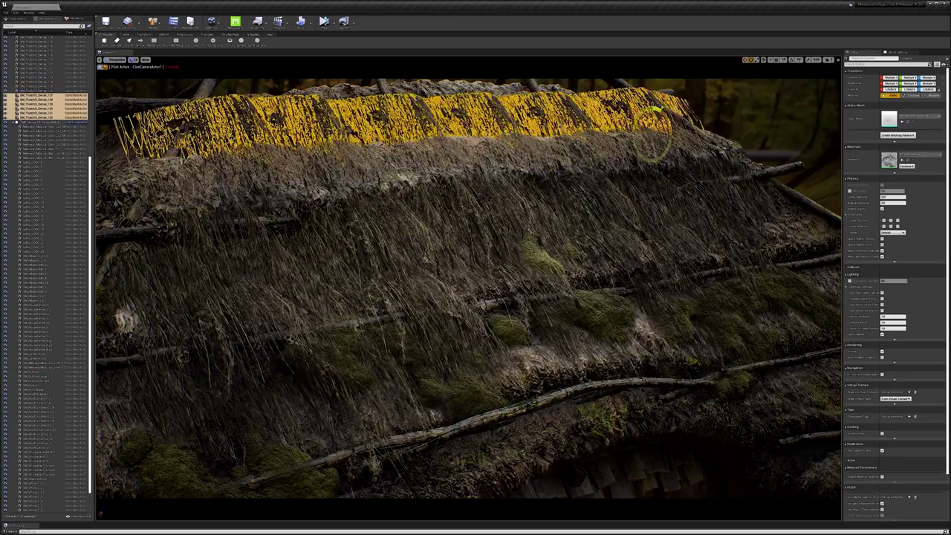
{"action": "key", "text": "Down"}
{"action": "key", "text": "Down"}
{"action": "key", "text": "Down"}
{"action": "key", "text": "Down"}
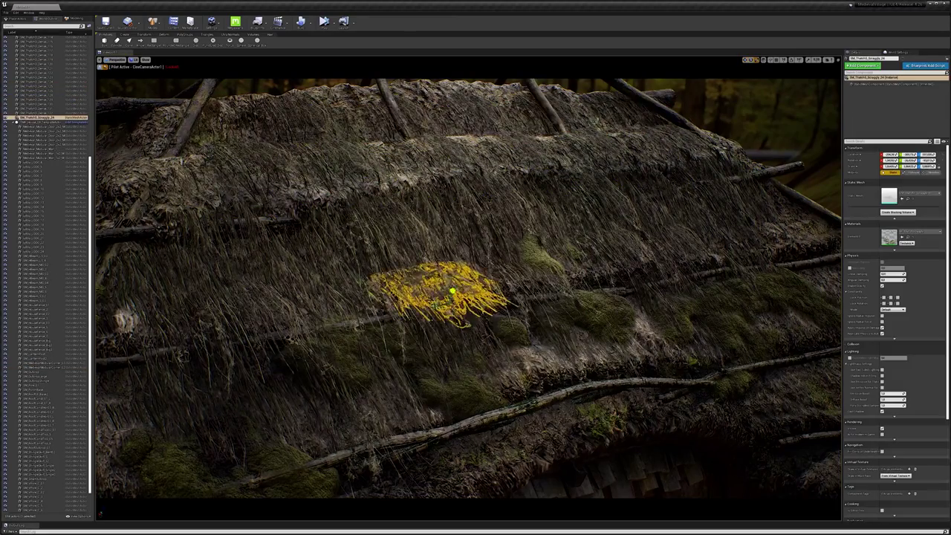
{"action": "key", "text": "Down"}
{"action": "key", "text": "Down"}
{"action": "key", "text": "Down"}
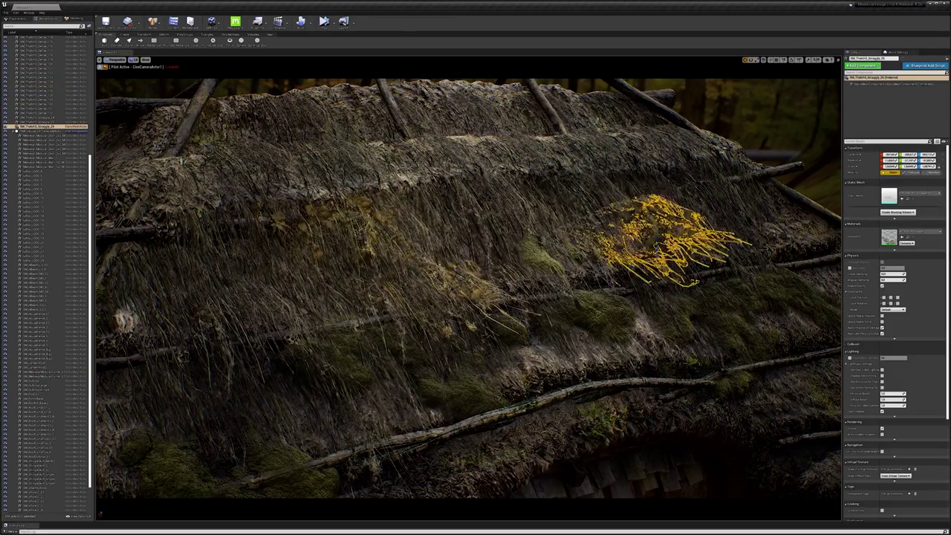
{"action": "key", "text": "Down"}
{"action": "key", "text": "Down"}
{"action": "key", "text": "Down"}
{"action": "key", "text": "Down"}
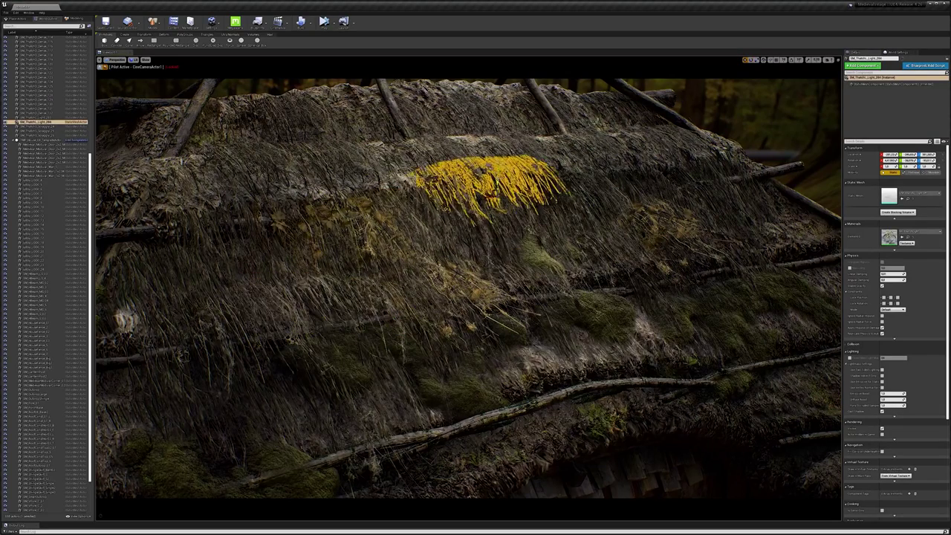
{"action": "key", "text": "Down"}
{"action": "key", "text": "Down"}
{"action": "key", "text": "Down"}
{"action": "key", "text": "Down"}
{"action": "key", "text": "Down"}
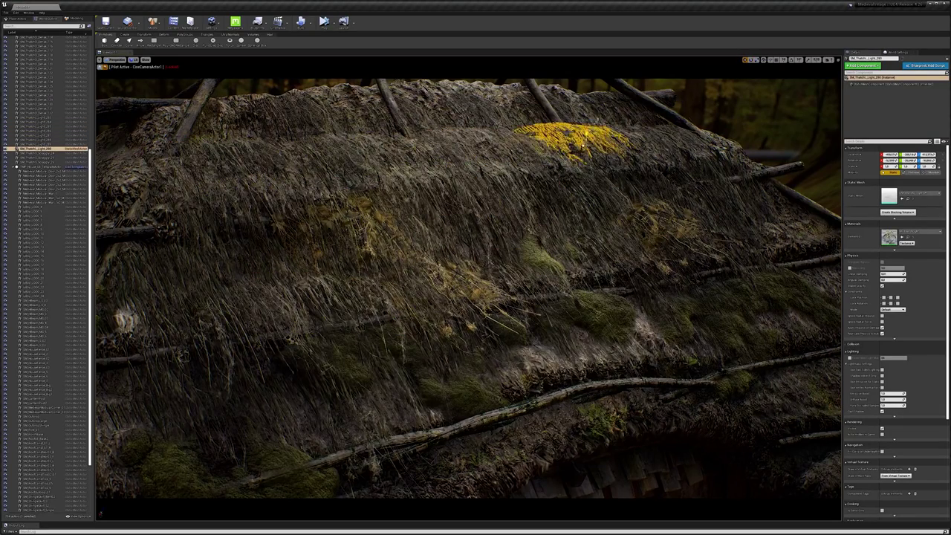
{"action": "key", "text": "Down"}
{"action": "key", "text": "Down"}
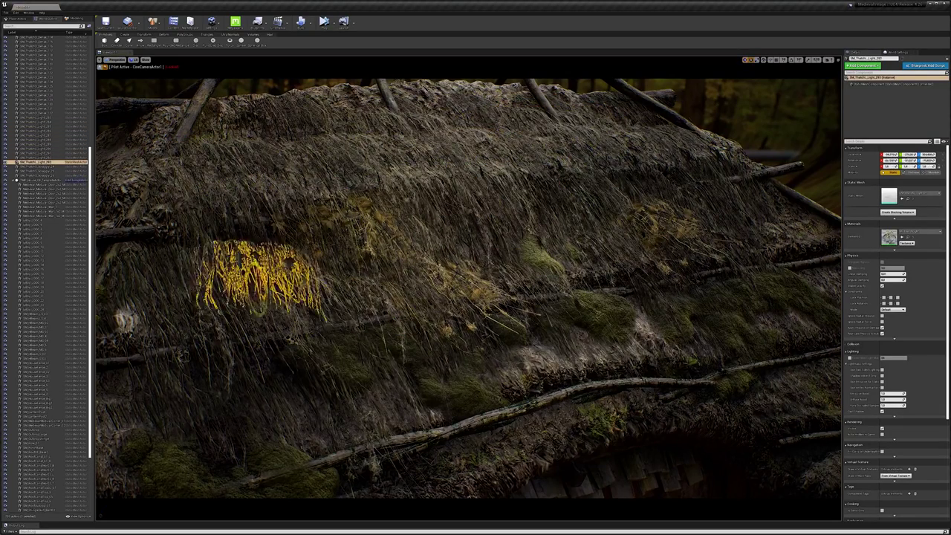
{"action": "key", "text": "Down"}
{"action": "key", "text": "Down"}
{"action": "key", "text": "Down"}
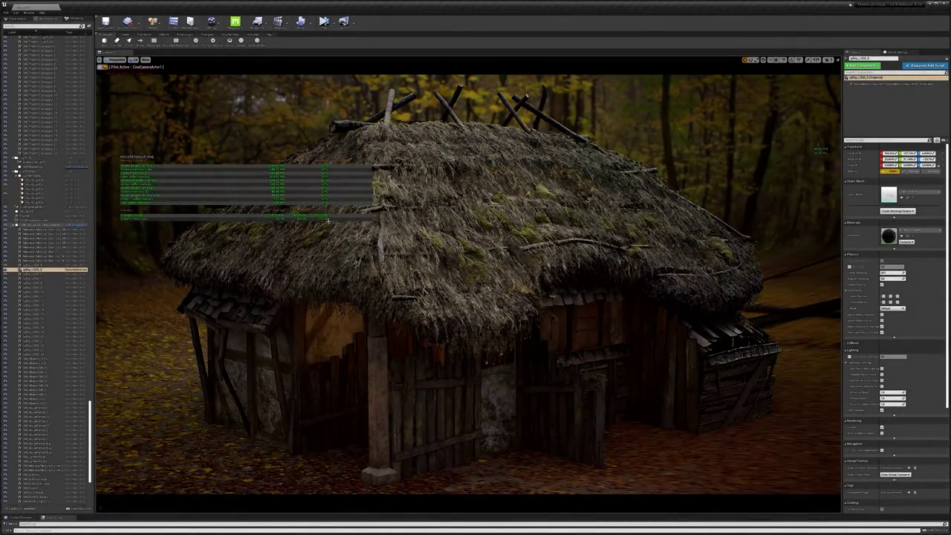
Step: Check the roof in Shader Complexity & Quads view, then return the viewport to Lit
{"action": "left_click", "coordinate": [133, 59]}
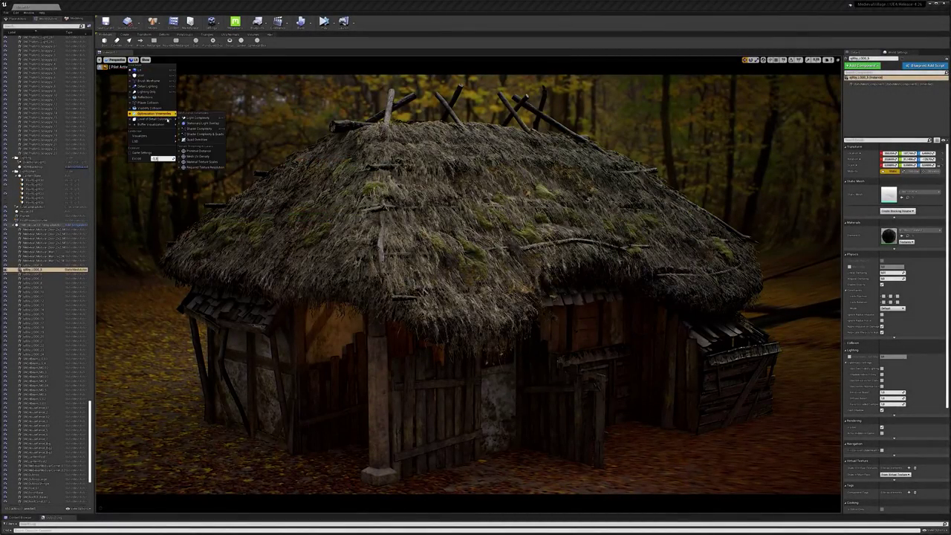
{"action": "left_click", "coordinate": [195, 133]}
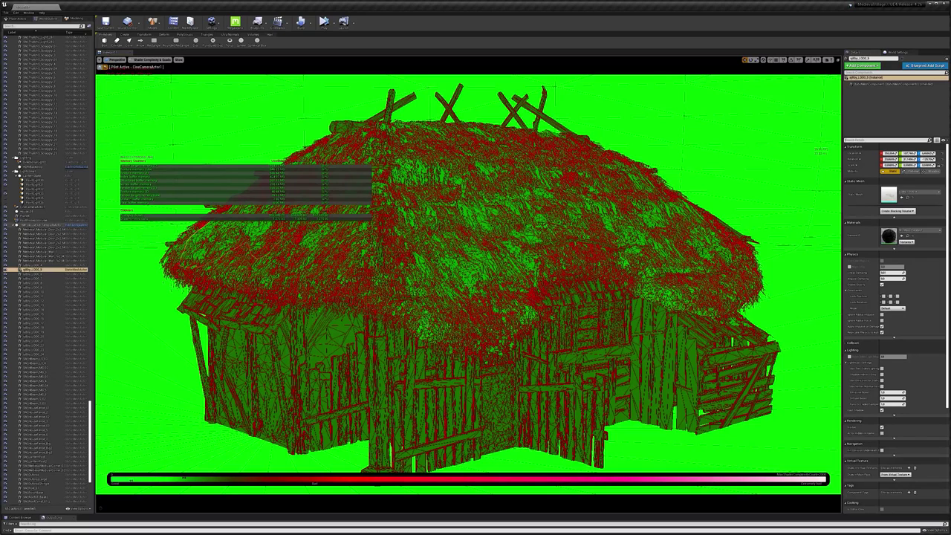
{"action": "left_click", "coordinate": [133, 59]}
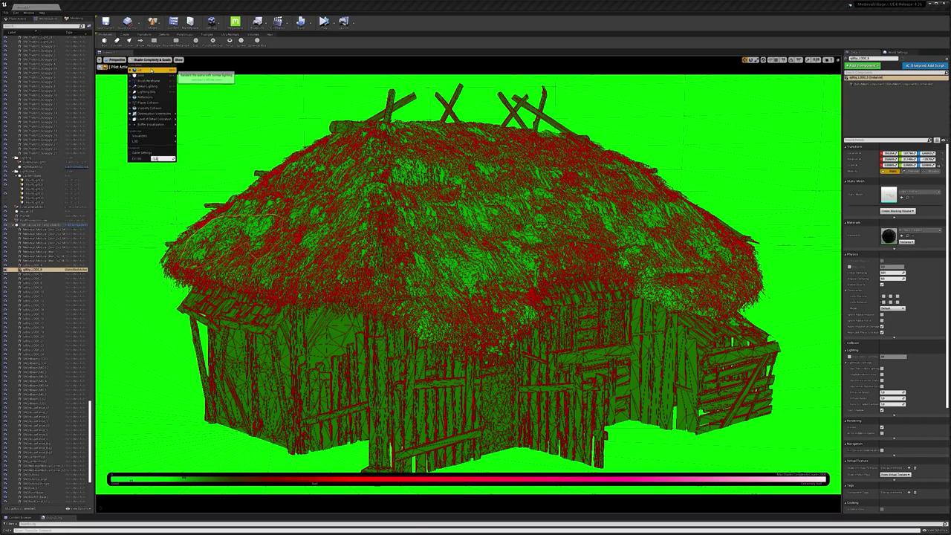
{"action": "left_click", "coordinate": [149, 72]}
Step: Merge all the selected roof thatch cards into one instanced actor with Merge Actors
{"action": "left_click", "coordinate": [449, 237]}
{"action": "right_click", "coordinate": [450, 238]}
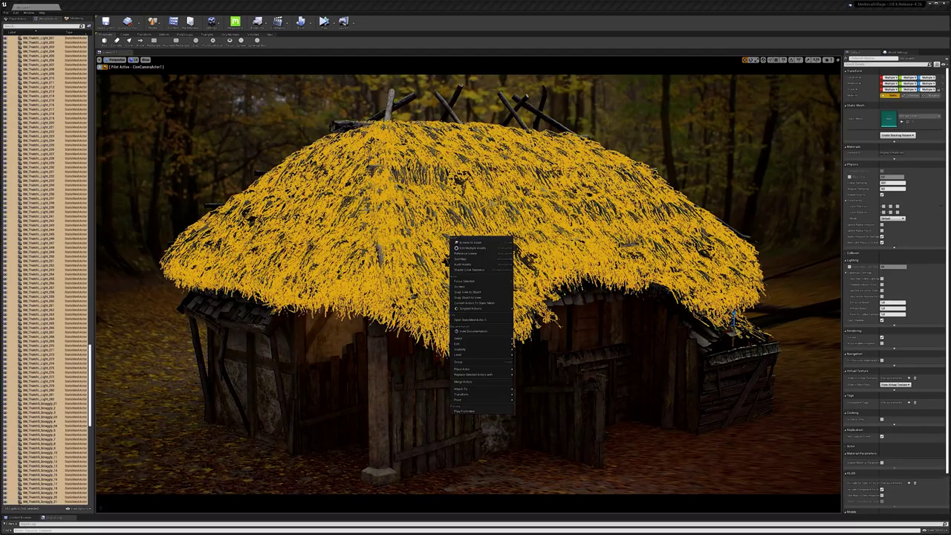
{"action": "left_click", "coordinate": [461, 382]}
{"action": "left_click_drag", "start_coordinate": [467, 335], "coordinate": [456, 456]}
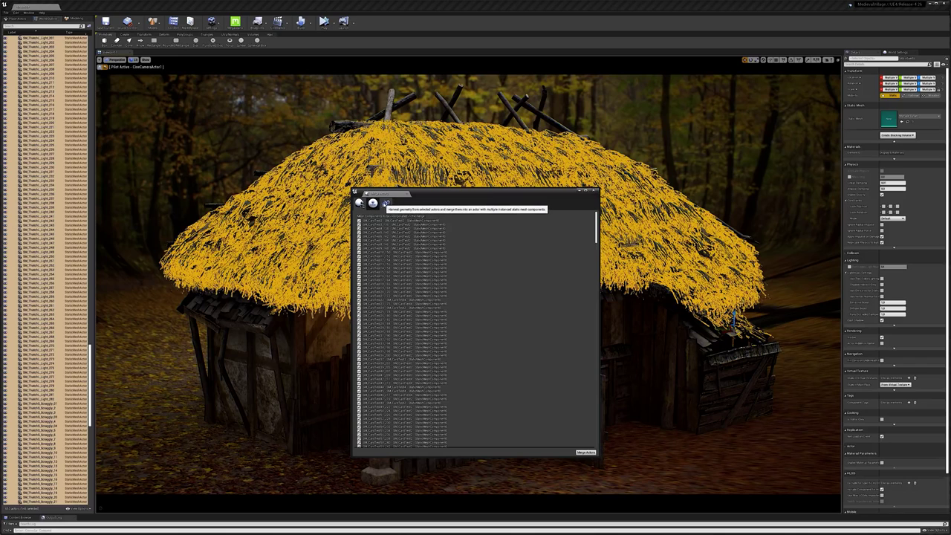
{"action": "scroll", "coordinate": [488, 249], "scroll_direction": "down", "scroll_amount": 2}
{"action": "scroll", "coordinate": [363, 403], "scroll_direction": "down", "scroll_amount": 15}
{"action": "left_click", "coordinate": [585, 451]}
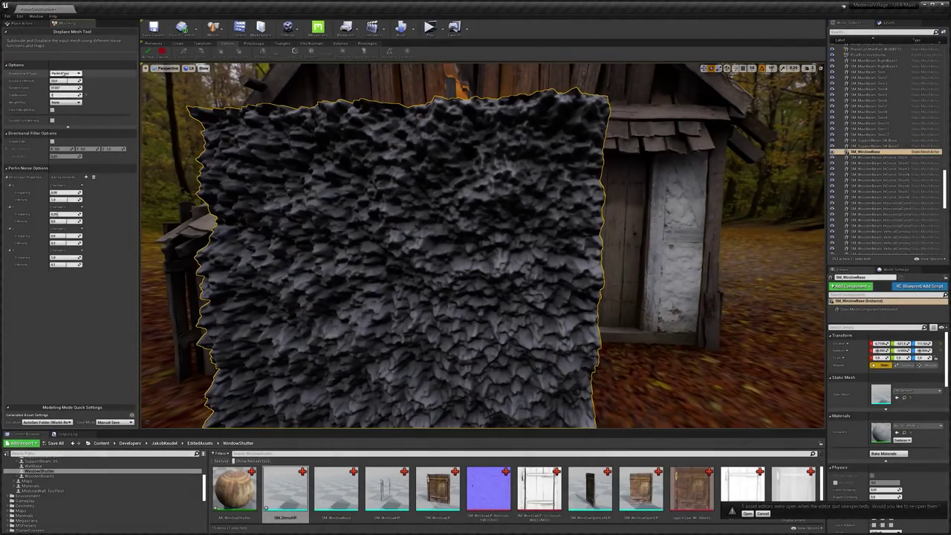
Step: Displace the plane using the door displacement texture and raise the intensity to form plank and hinge relief
{"action": "left_click_drag", "start_coordinate": [520, 245], "coordinate": [386, 246], "text": "alt"}
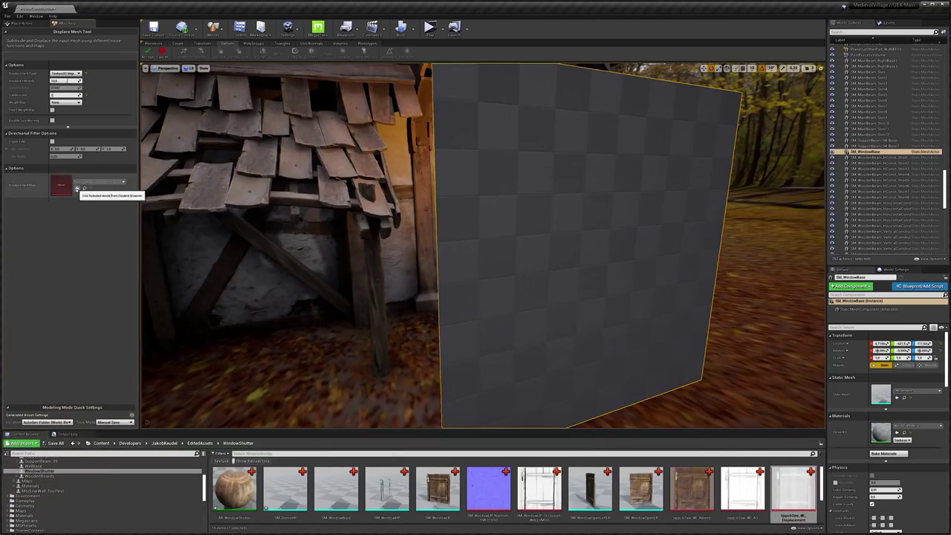
{"action": "left_click", "coordinate": [76, 189]}
{"action": "left_click_drag", "start_coordinate": [520, 246], "coordinate": [349, 246], "text": "alt"}
{"action": "left_click_drag", "start_coordinate": [63, 80], "coordinate": [66, 82]}
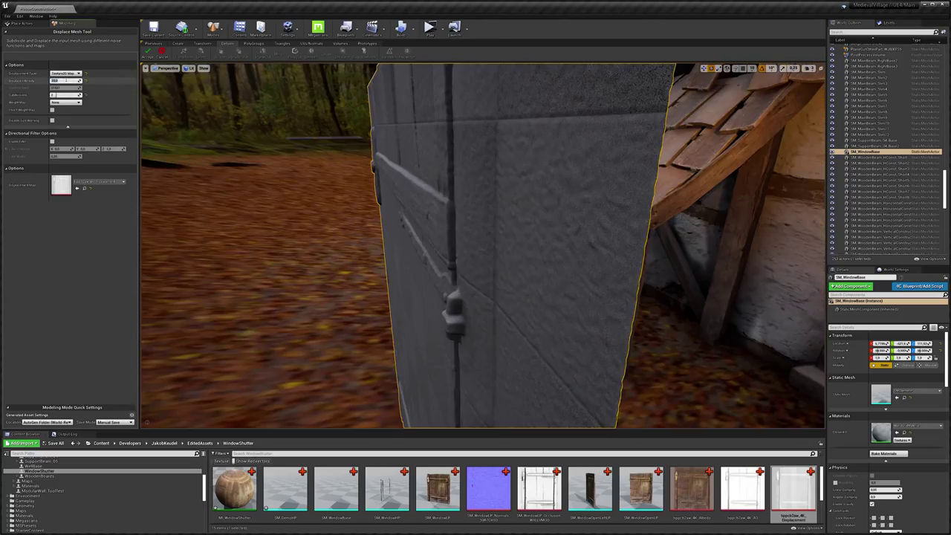
{"action": "left_click_drag", "start_coordinate": [483, 245], "coordinate": [476, 215], "text": "alt"}
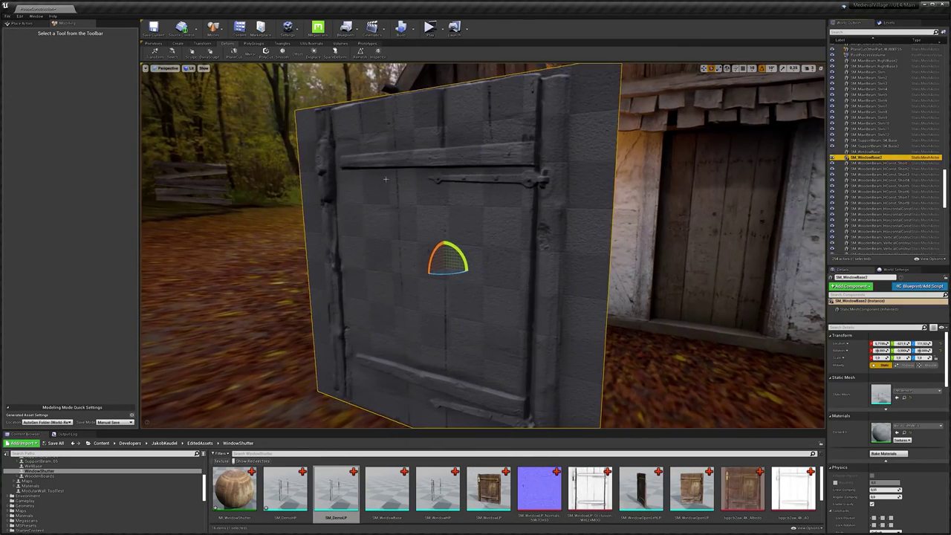
Step: Simplify the displaced shutter mesh to reduce its triangle count and accept the result
{"action": "left_click", "coordinate": [281, 43]}
{"action": "left_click", "coordinate": [206, 52]}
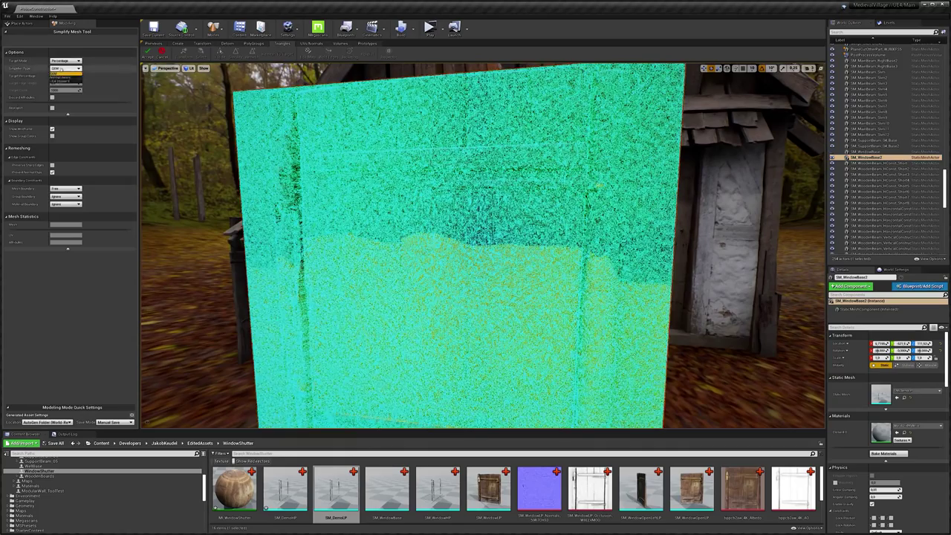
{"action": "scroll", "coordinate": [482, 245], "scroll_direction": "up", "scroll_amount": 2}
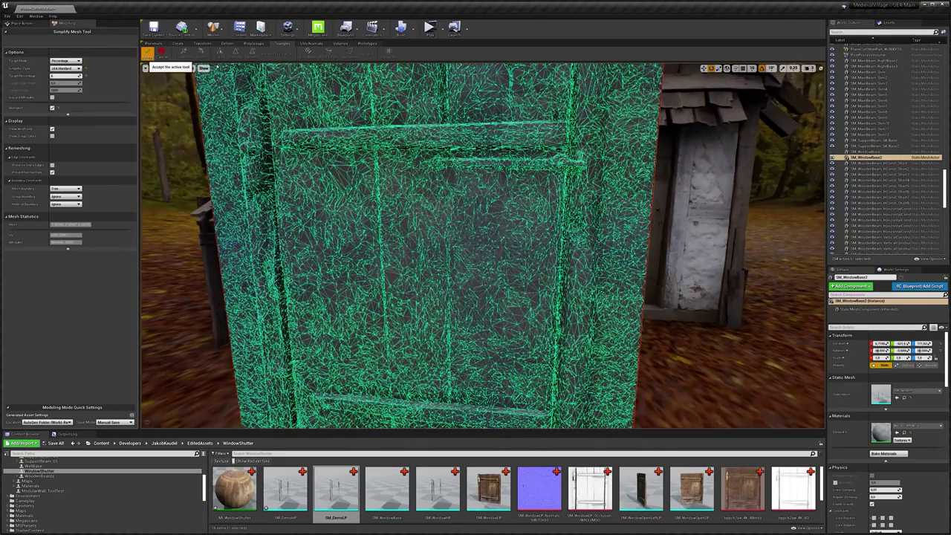
{"action": "left_click_drag", "start_coordinate": [446, 245], "coordinate": [521, 249], "text": "alt"}
{"action": "key", "text": "Return"}
{"action": "key", "text": "f"}
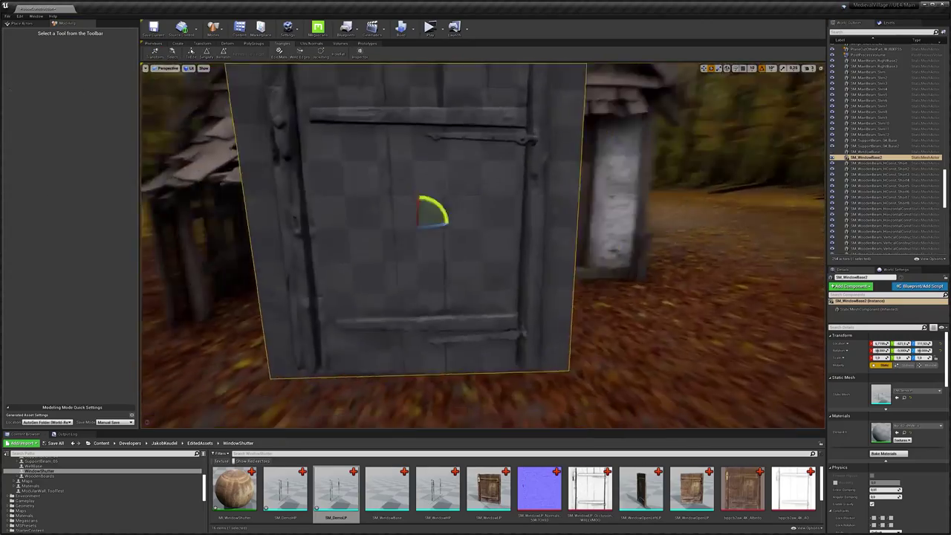
{"action": "mouse_move", "coordinate": [483, 246]}
{"action": "right_mouse_down"}
{"action": "mouse_move", "coordinate": [520, 246]}
{"action": "mouse_move", "coordinate": [535, 267]}
{"action": "mouse_move", "coordinate": [483, 245]}
{"action": "right_mouse_up"}
Step: Bake normal and ambient occlusion maps from the high-detail shutter onto the simplified one as new textures
{"action": "left_click", "coordinate": [866, 152], "text": "ctrl"}
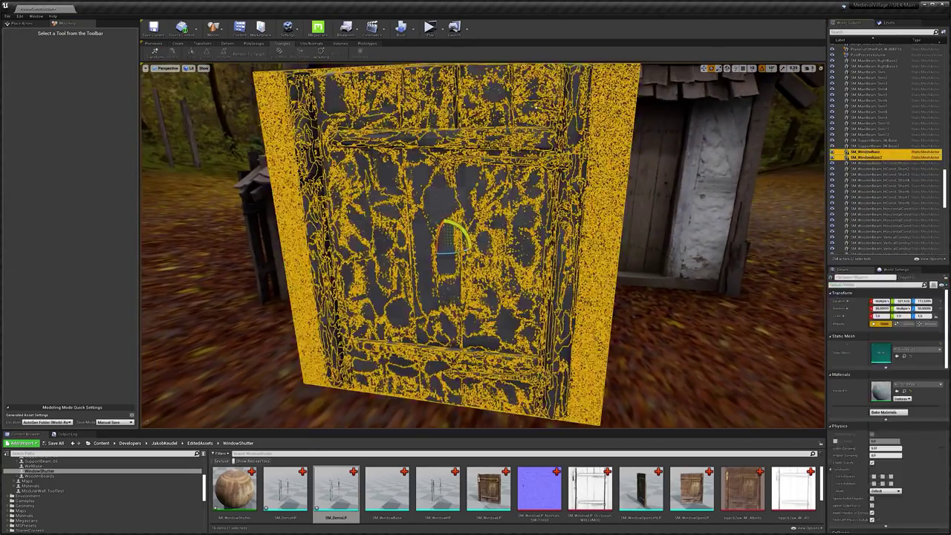
{"action": "left_click", "coordinate": [192, 54]}
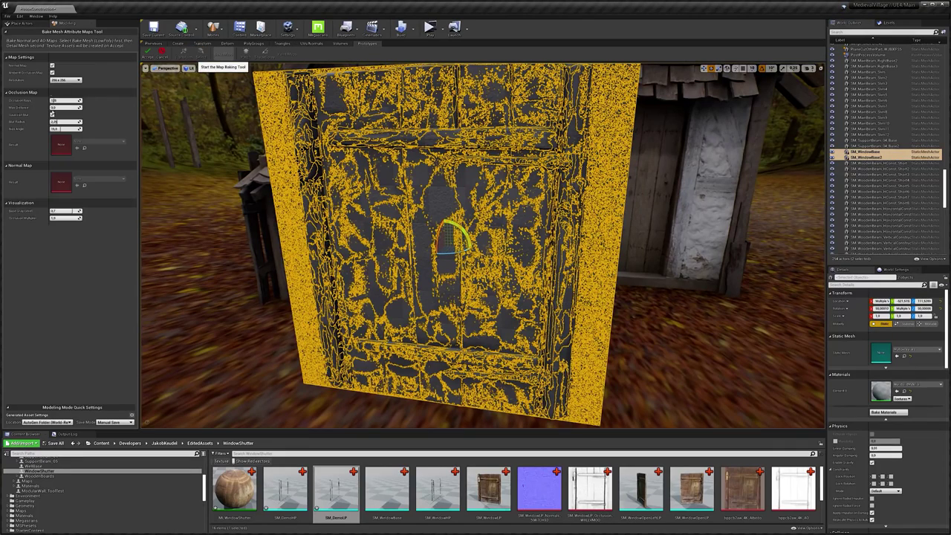
{"action": "right_click_drag", "start_coordinate": [483, 245], "coordinate": [513, 223]}
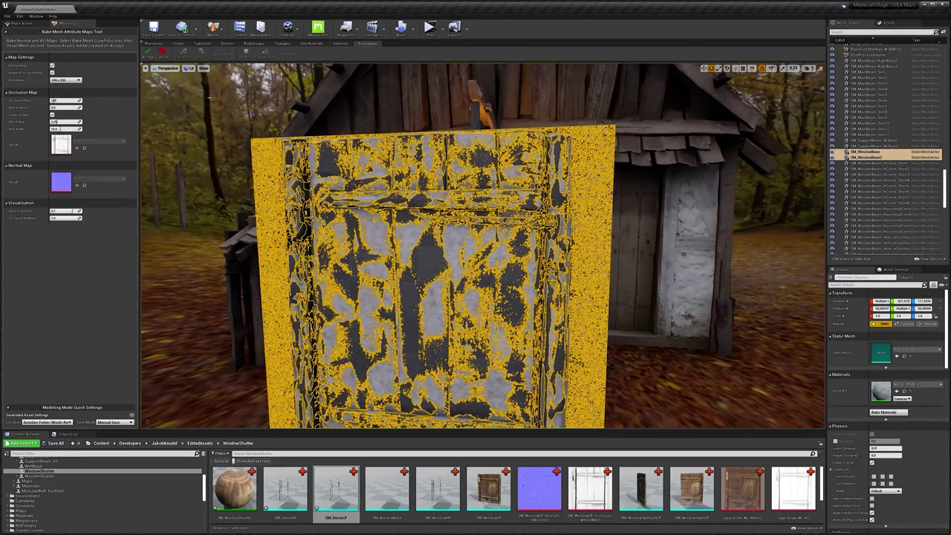
{"action": "left_click", "coordinate": [148, 52]}
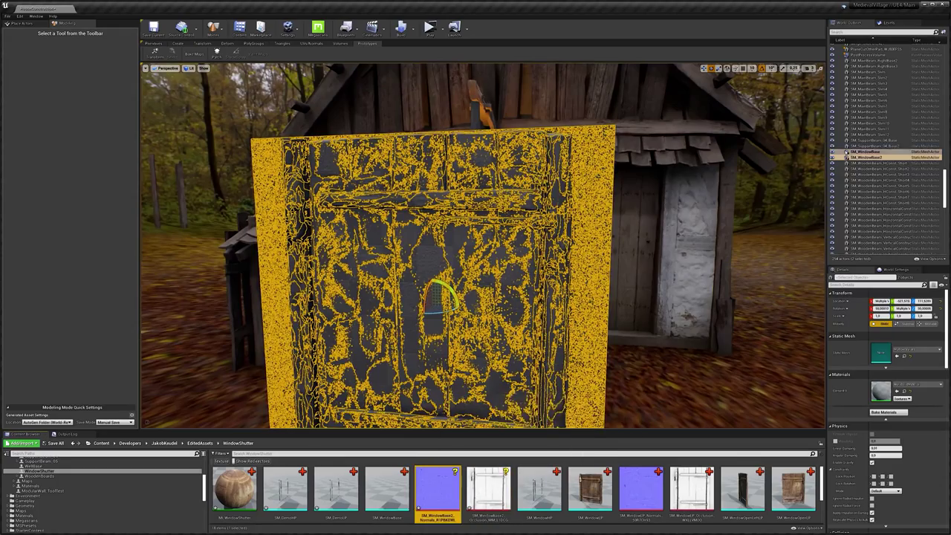
{"action": "right_click_drag", "start_coordinate": [483, 245], "coordinate": [439, 234]}
{"action": "right_click_drag", "start_coordinate": [502, 232], "coordinate": [491, 238]}
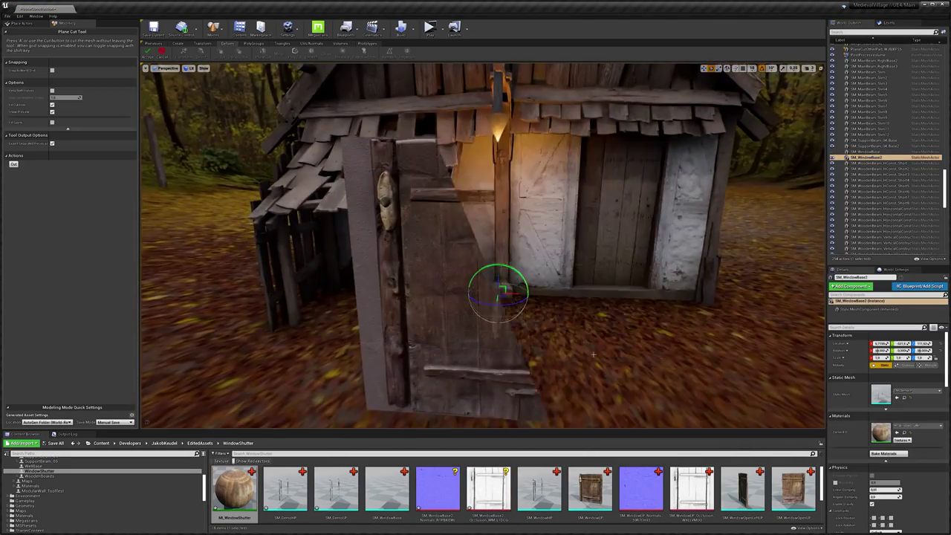
{"action": "right_click_drag", "start_coordinate": [495, 283], "coordinate": [501, 233]}
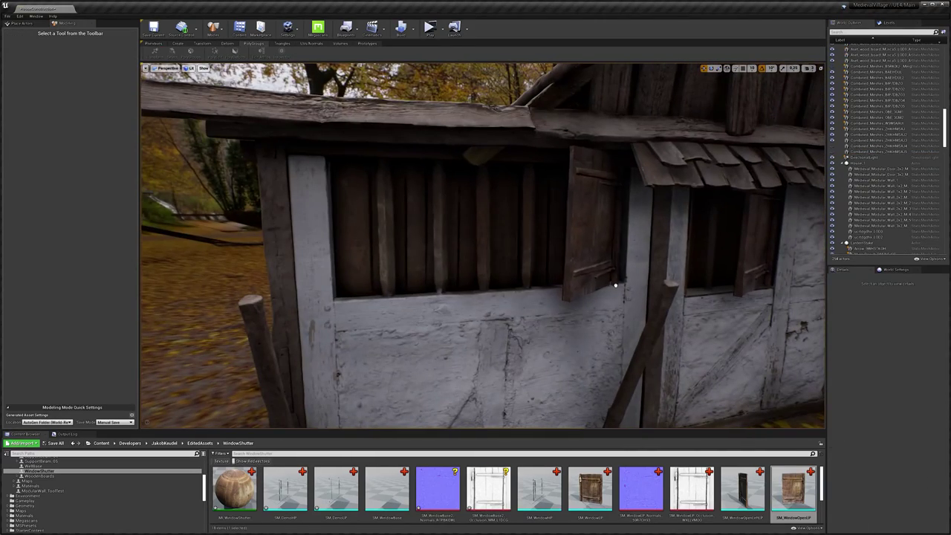
Step: Select the opened shutters on the right and left sides of the window
{"action": "left_click", "coordinate": [615, 285]}
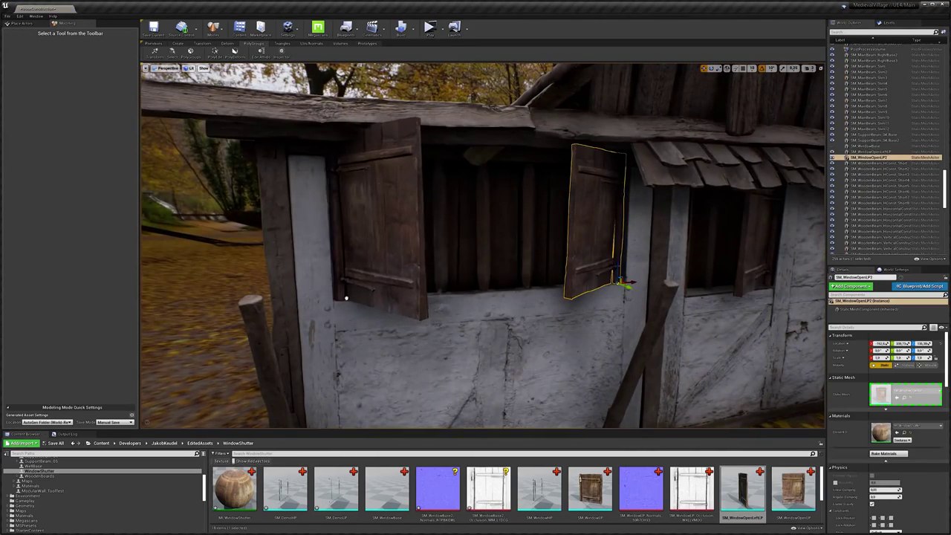
{"action": "left_click", "coordinate": [349, 297]}
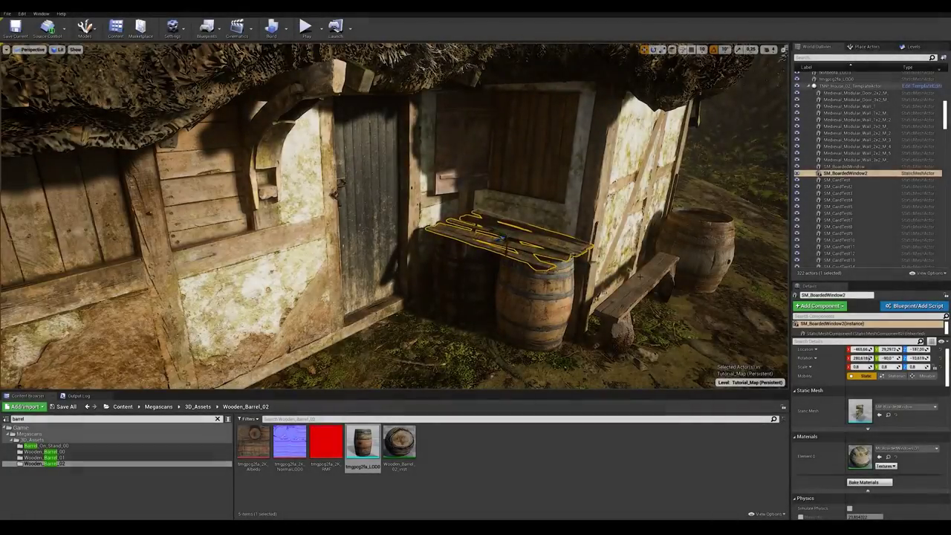
Step: Place Wooden_Barrel_02 on the plank shelf atop the other barrel by the doorway
{"action": "left_click_drag", "start_coordinate": [363, 442], "coordinate": [462, 240]}
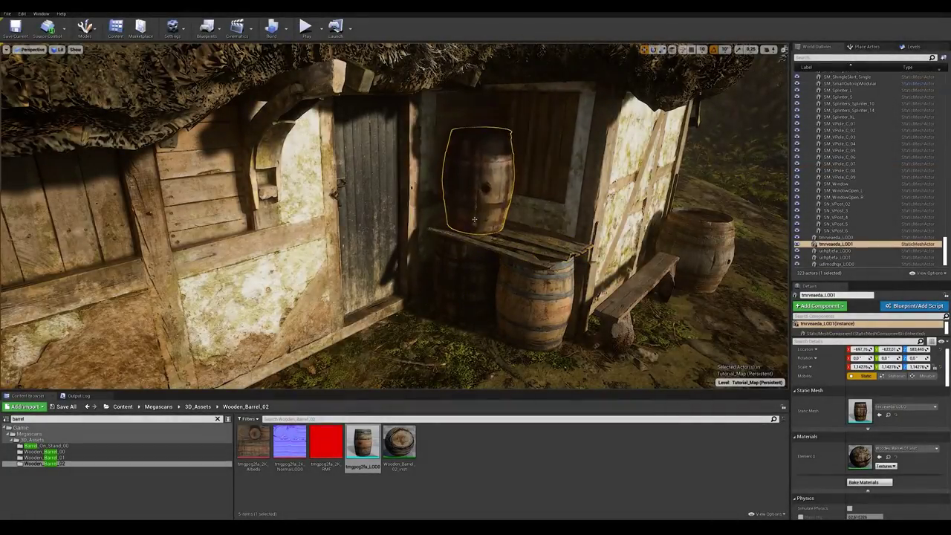